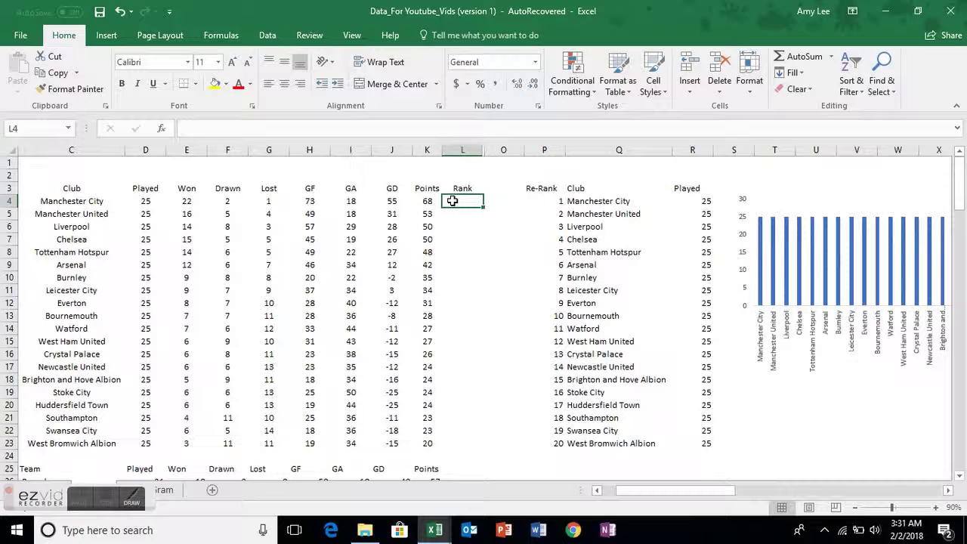
Enter =RANK(K4,K4:K23,0) in L4 to rank Manchester City's points in descending order.
{"action": "type", "text": "="}
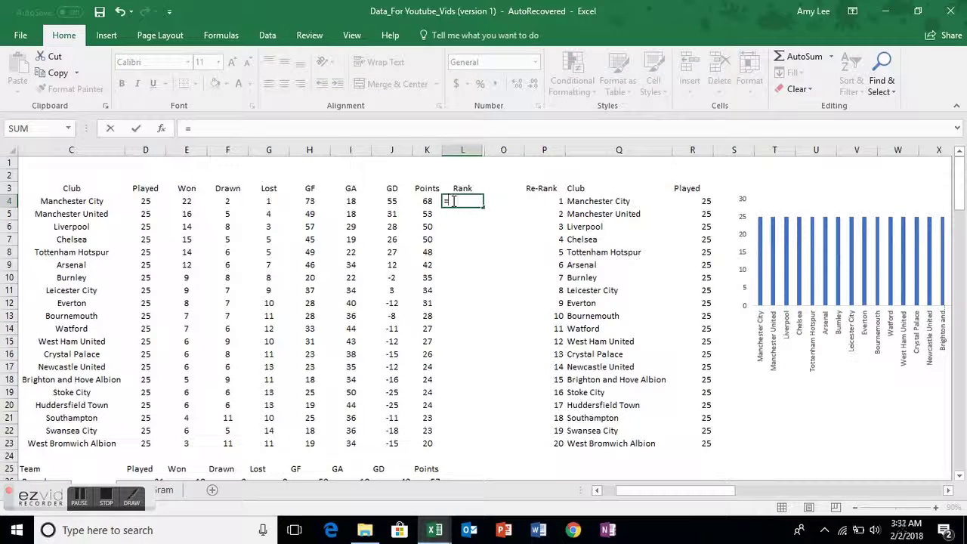
{"action": "type", "text": "rank"}
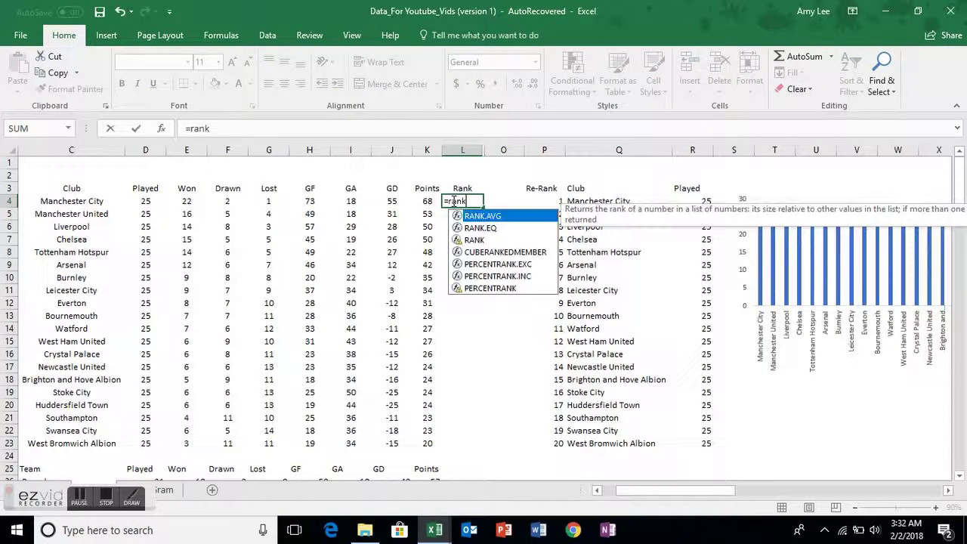
{"action": "type", "text": "("}
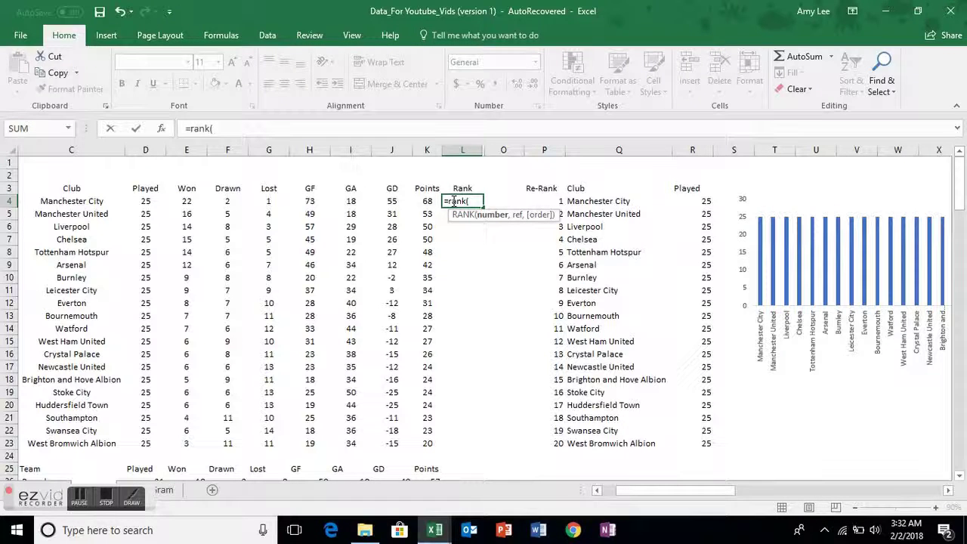
{"action": "key", "text": "Left"}
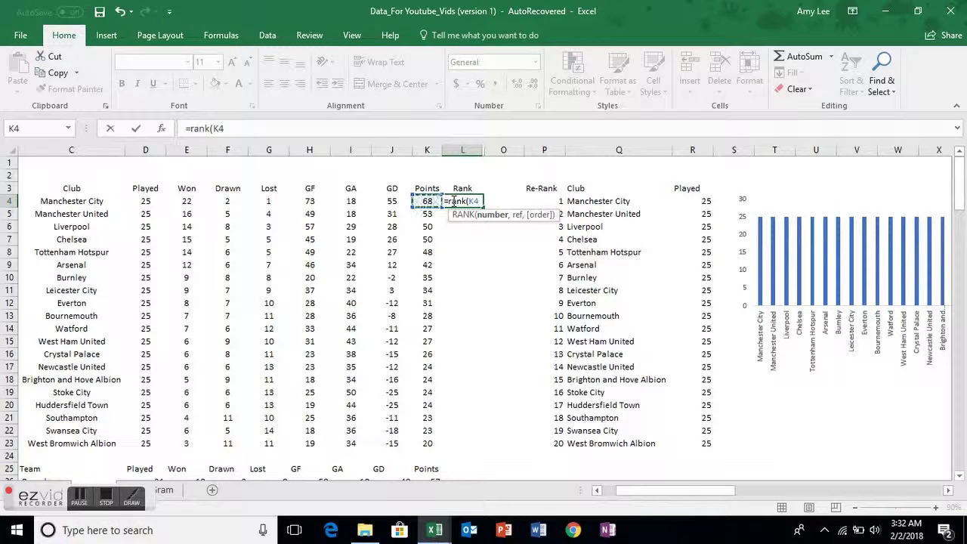
{"action": "type", "text": ","}
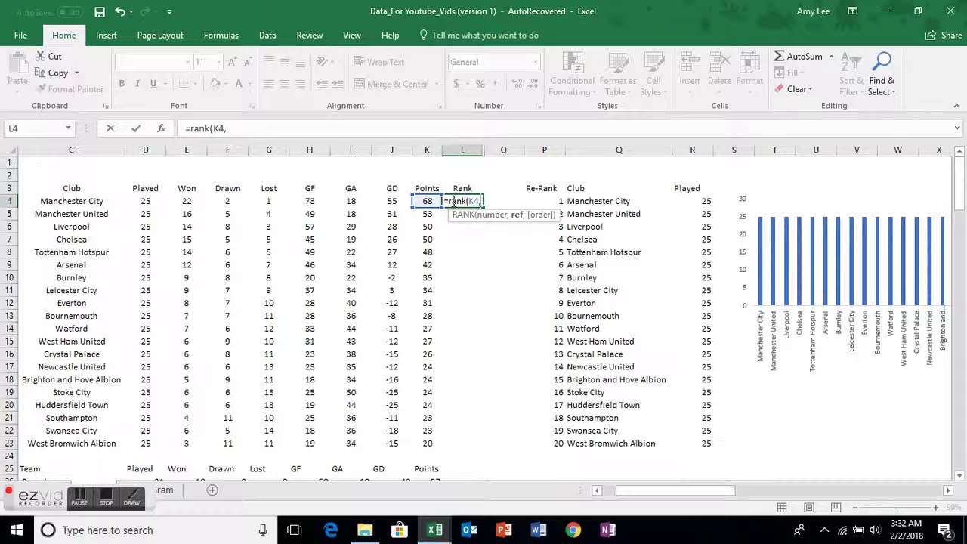
{"action": "key", "text": "Left"}
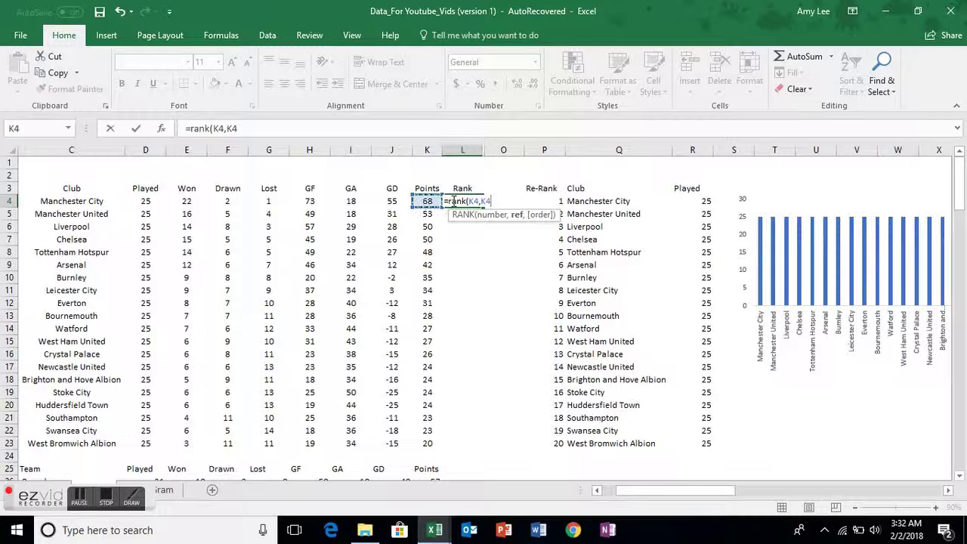
{"action": "key", "text": "ctrl+shift+Down"}
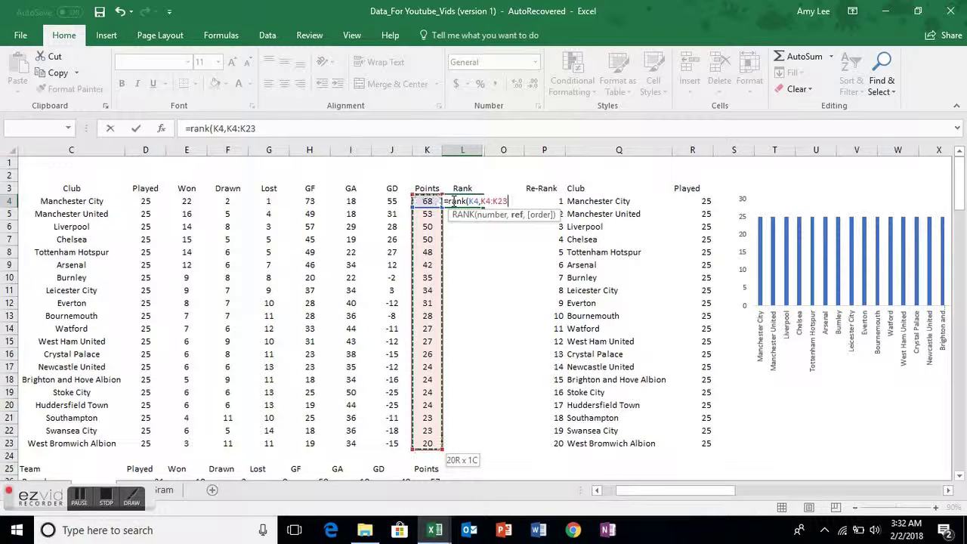
{"action": "type", "text": ","}
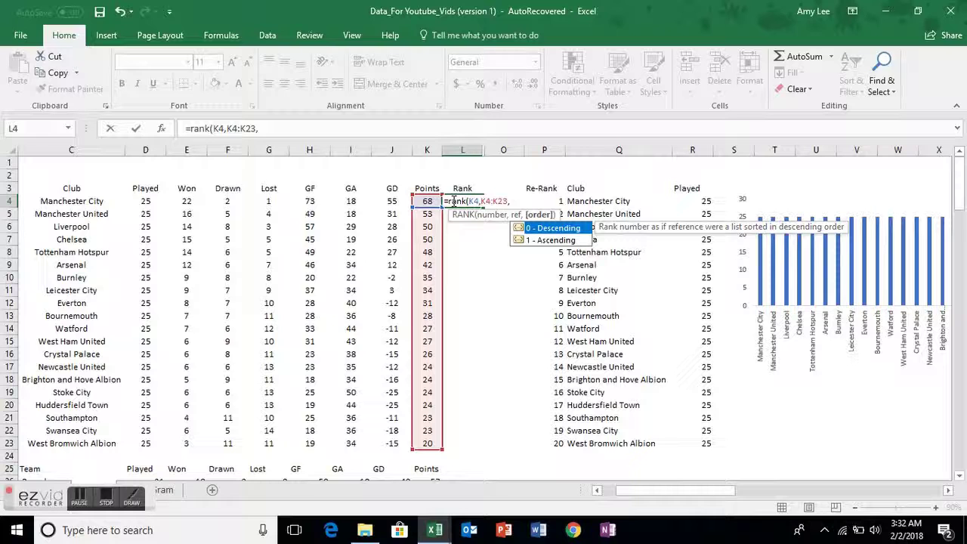
{"action": "type", "text": "0)"}
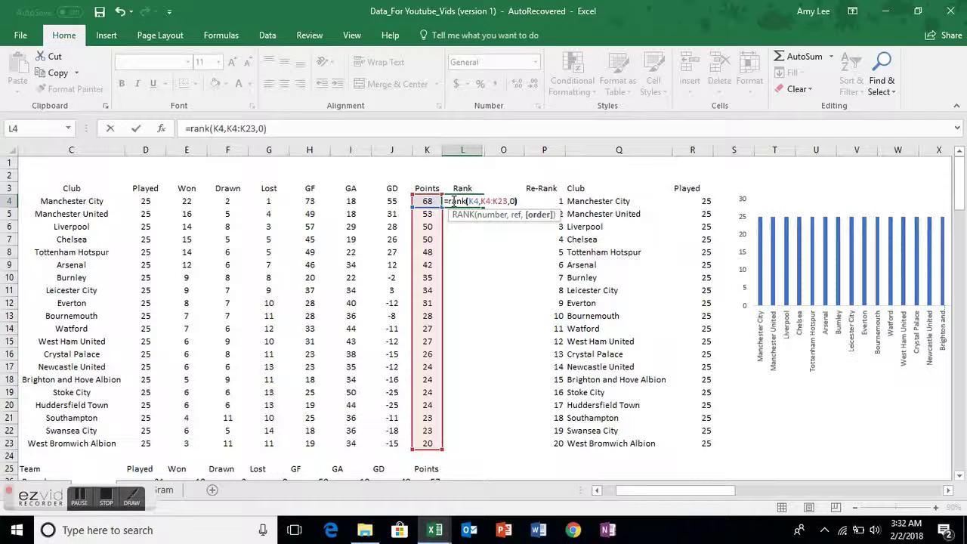
{"action": "key", "text": "Return"}
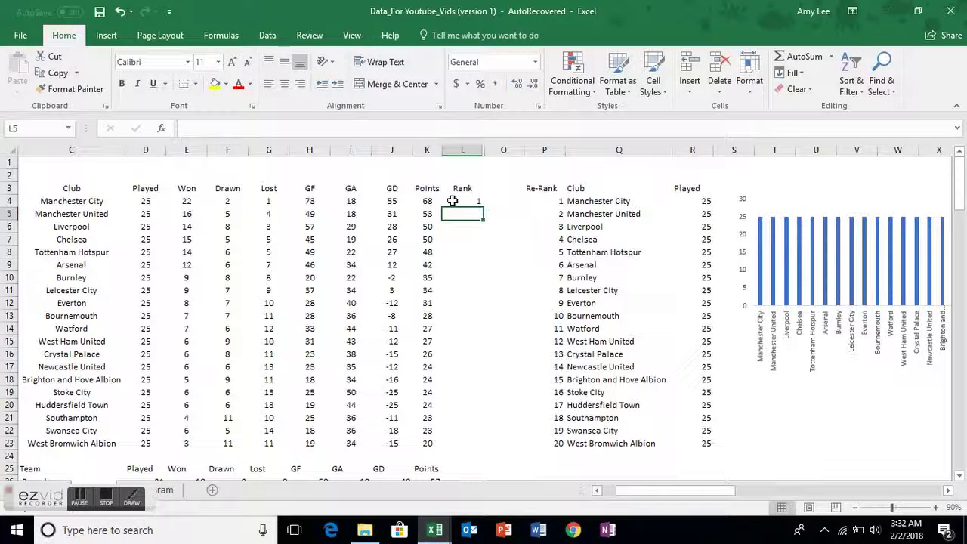
Copy the rank formula from L4 into L5 for Manchester United.
{"action": "left_click", "coordinate": [452, 200]}
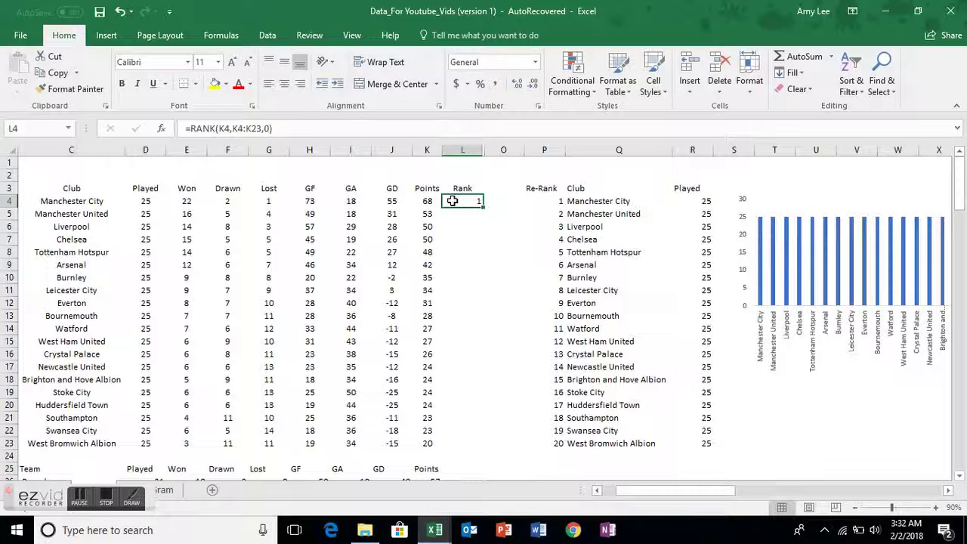
{"action": "key", "text": "ctrl+c"}
{"action": "key", "text": "shift+Down"}
{"action": "key", "text": "ctrl+v"}
{"action": "key", "text": "Down"}
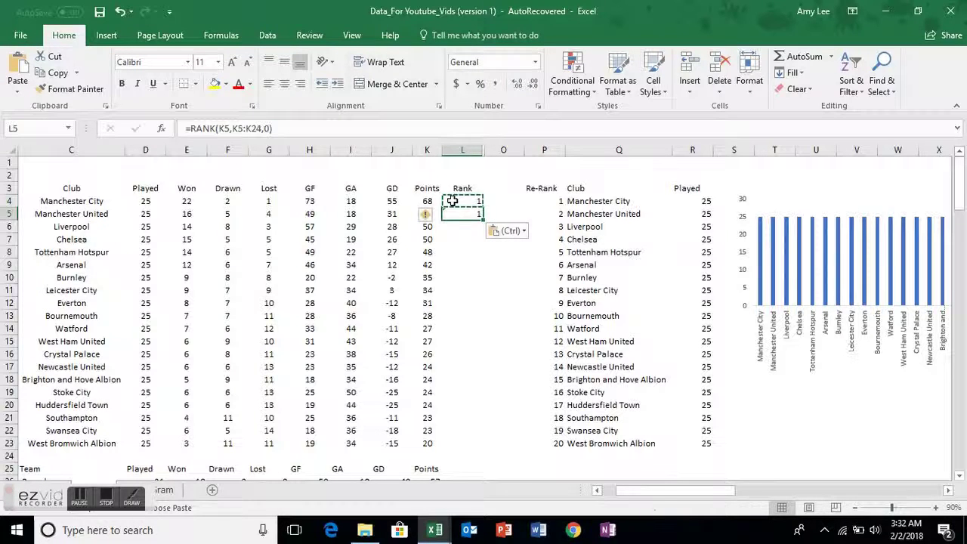
Examine which Points ranges the rank formulas in L5 and L4 refer to.
{"action": "left_click", "coordinate": [451, 200]}
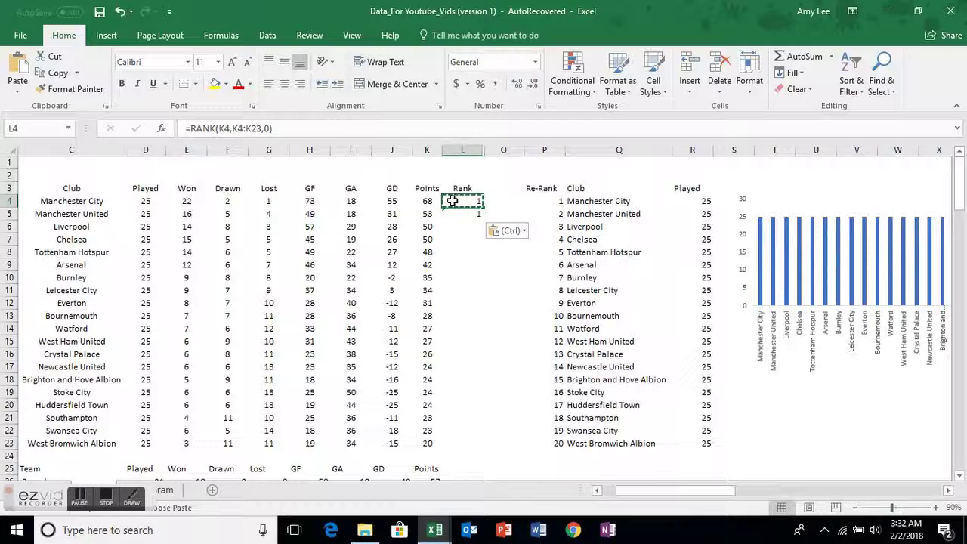
{"action": "key", "text": "Down"}
{"action": "key", "text": "F2"}
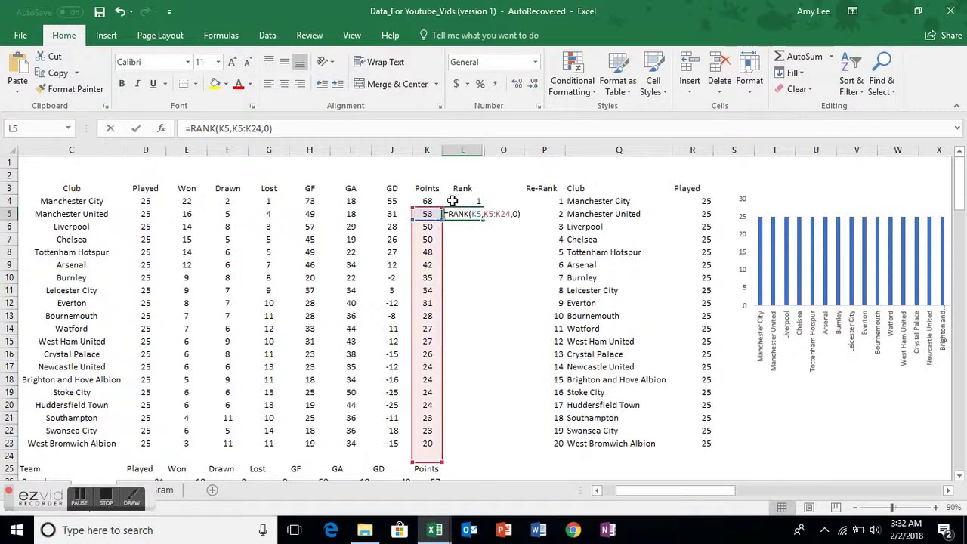
{"action": "key", "text": "Escape"}
{"action": "left_click", "coordinate": [451, 200]}
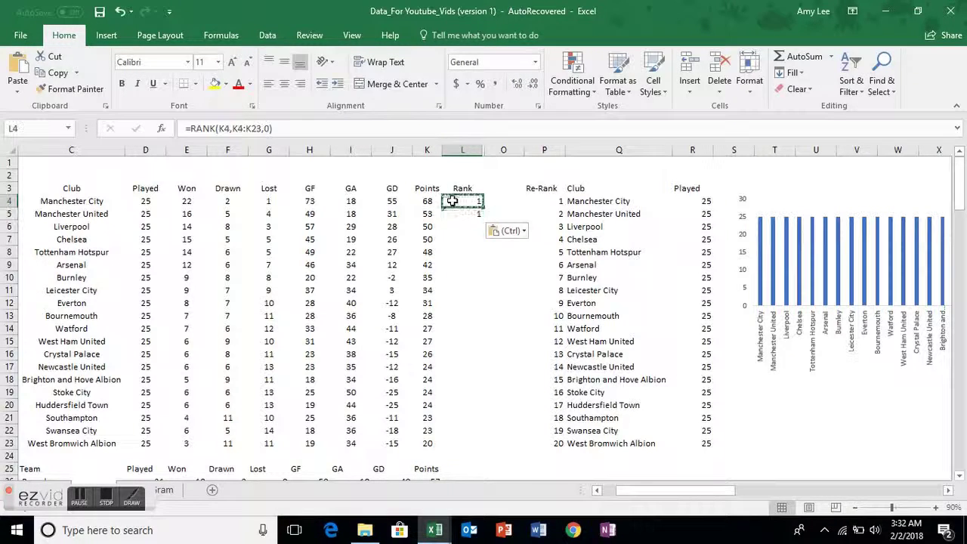
{"action": "key", "text": "F2"}
{"action": "key", "text": "Escape"}
Make the reference range in L4's rank formula absolute, giving =RANK(K4,$K$4:$K$23,0).
{"action": "key", "text": "F2"}
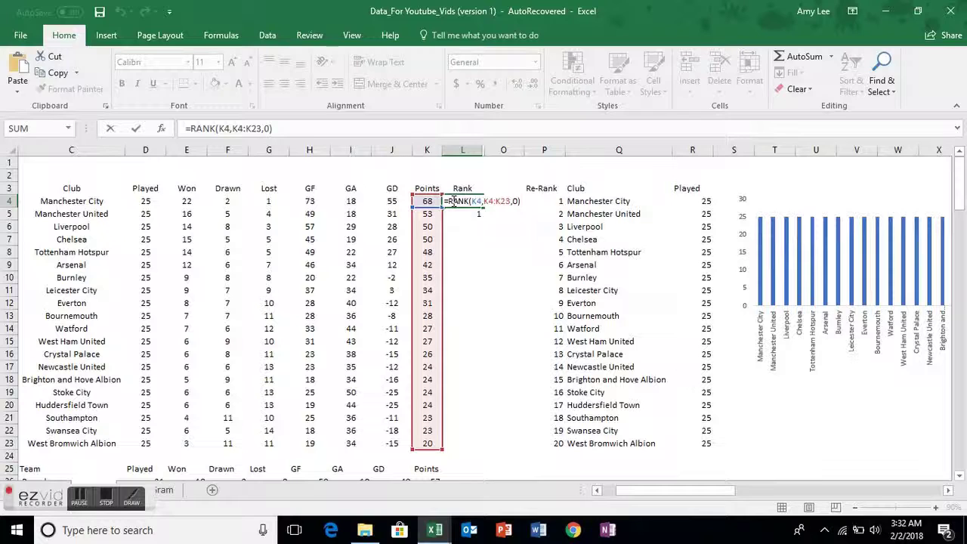
{"action": "key", "text": "Left"}
{"action": "key", "text": "Left"}
{"action": "key", "text": "Left"}
{"action": "key", "text": "Left"}
{"action": "key", "text": "Left"}
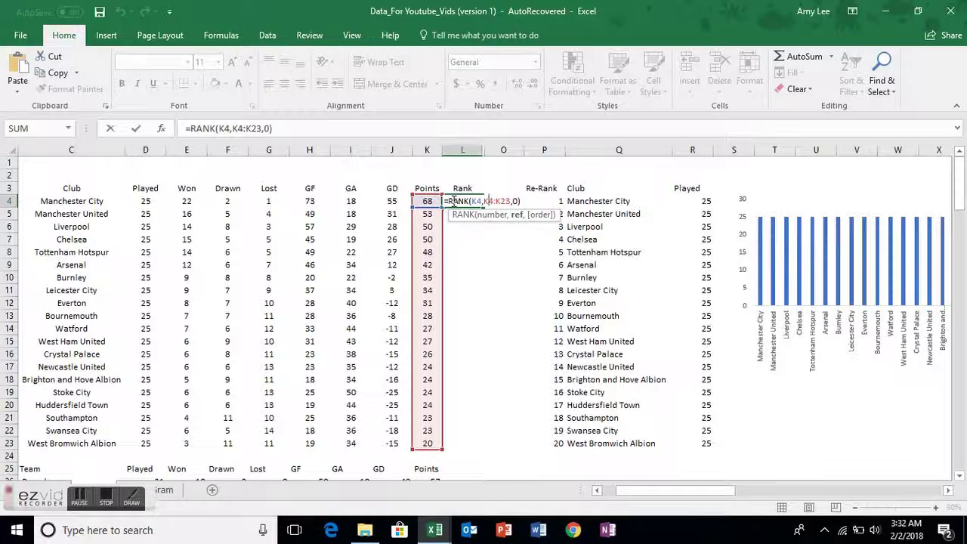
{"action": "key", "text": "F4"}
{"action": "key", "text": "Right"}
{"action": "key", "text": "Right"}
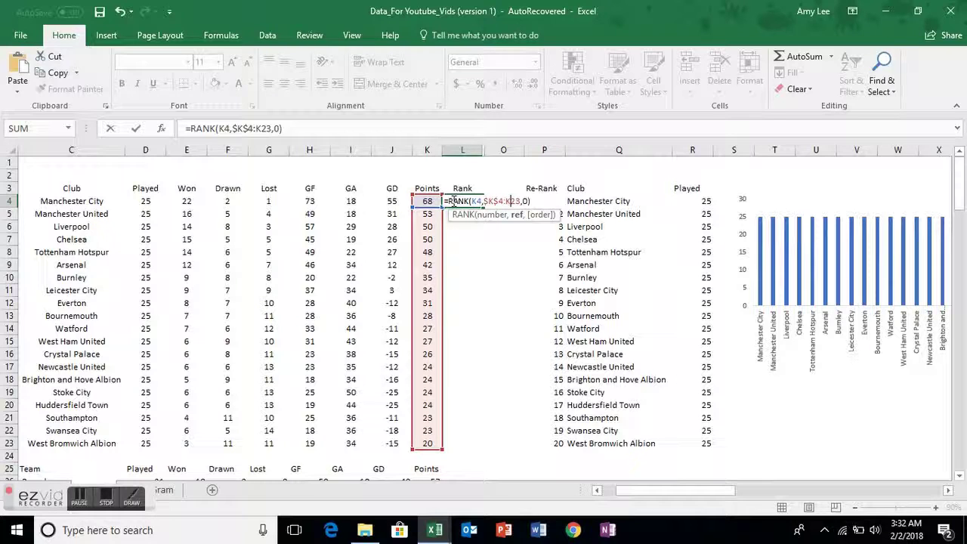
{"action": "key", "text": "F4"}
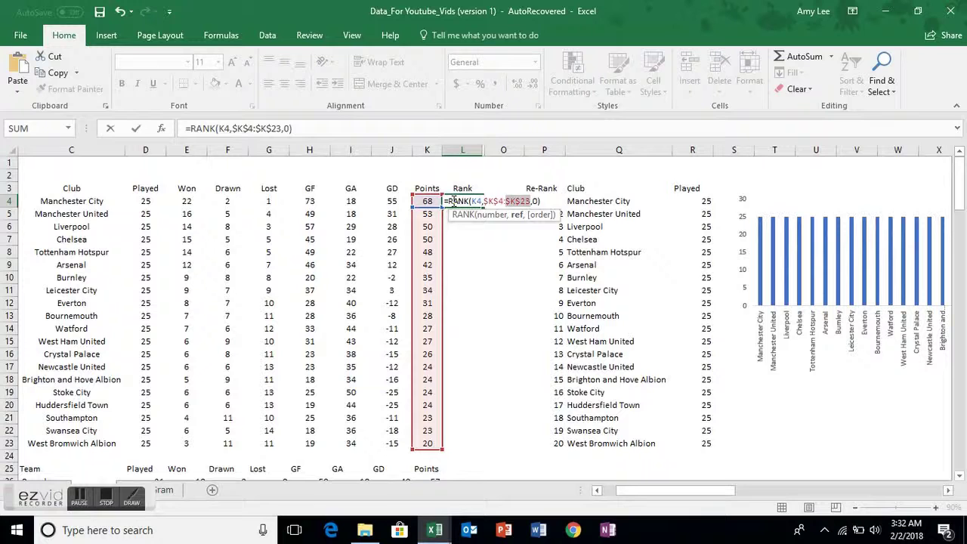
{"action": "key", "text": "ctrl+Return"}
Copy the rank formula from L4 down the Rank column through L23.
{"action": "key", "text": "ctrl+c"}
{"action": "key", "text": "Down"}
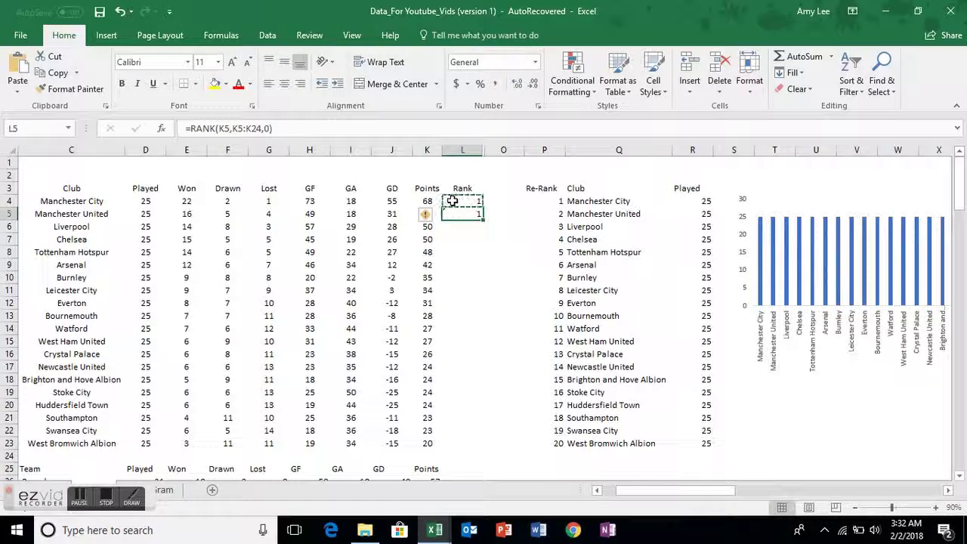
{"action": "key", "text": "Up"}
{"action": "key", "text": "shift+Down"}
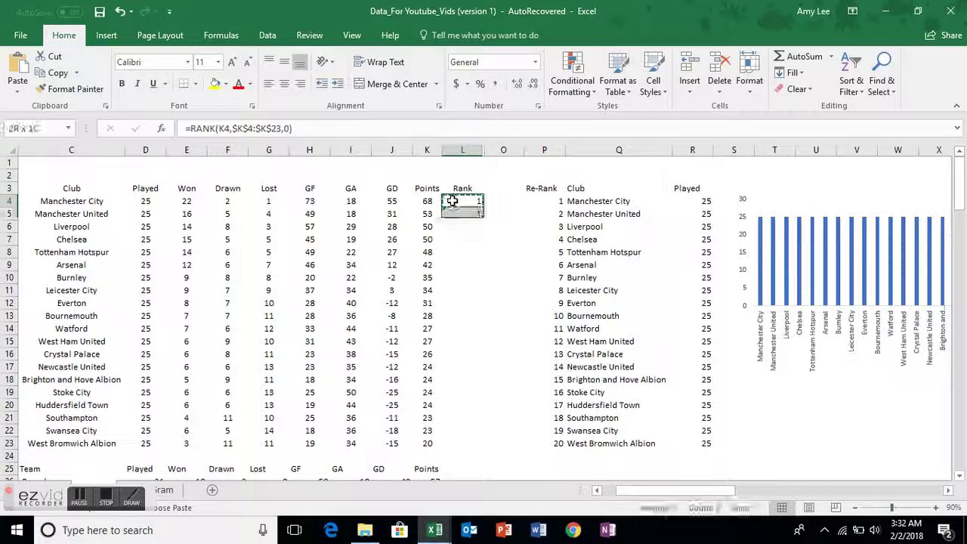
{"action": "key", "text": "shift+Down"}
{"action": "key", "text": "shift+Down"}
{"action": "key", "text": "shift+Down"}
{"action": "key", "text": "shift+Down"}
{"action": "key", "text": "shift+Down"}
{"action": "key", "text": "shift+Down"}
{"action": "key", "text": "shift+Down"}
{"action": "key", "text": "shift+Down"}
{"action": "key", "text": "shift+Down"}
{"action": "key", "text": "shift+Down"}
{"action": "key", "text": "shift+Down"}
{"action": "key", "text": "shift+Down"}
{"action": "key", "text": "shift+Down"}
{"action": "key", "text": "shift+Down"}
{"action": "key", "text": "shift+Down"}
{"action": "key", "text": "shift+Down"}
{"action": "key", "text": "shift+Down"}
{"action": "key", "text": "shift+Down"}
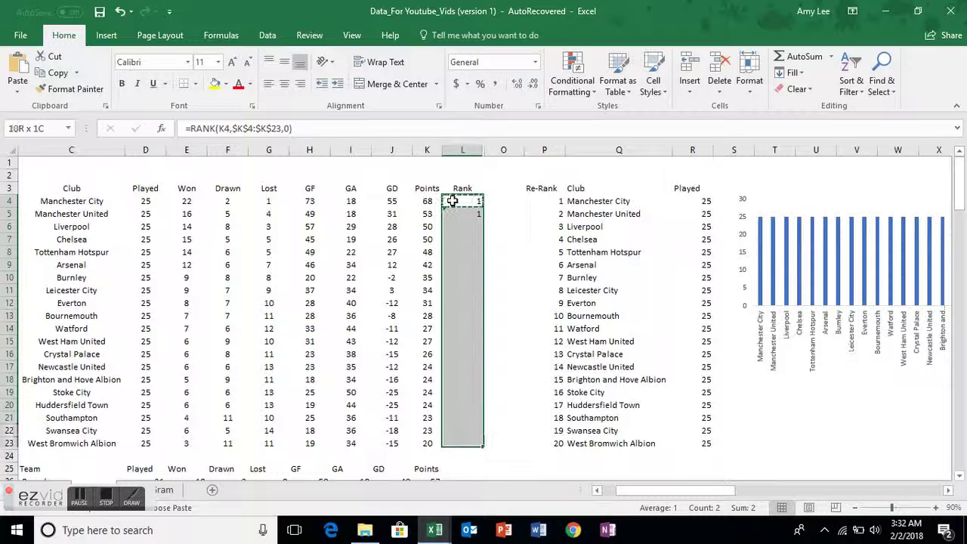
{"action": "key", "text": "ctrl+v"}
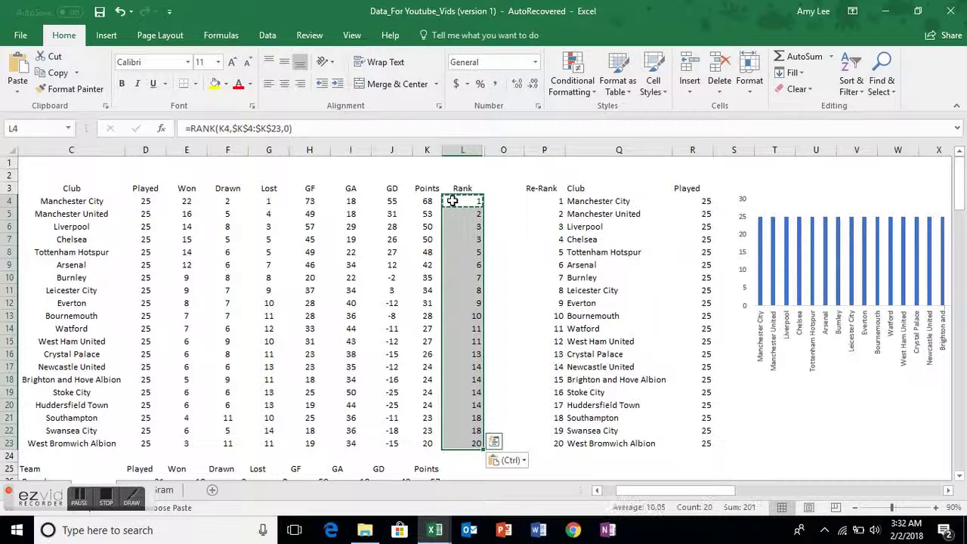
{"action": "key", "text": "Escape"}
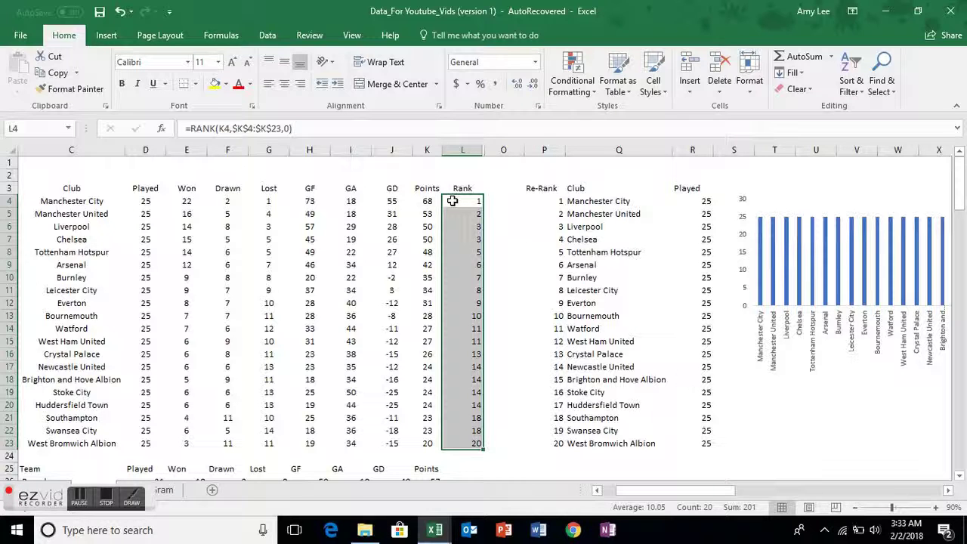
{"action": "left_click", "coordinate": [135, 505]}
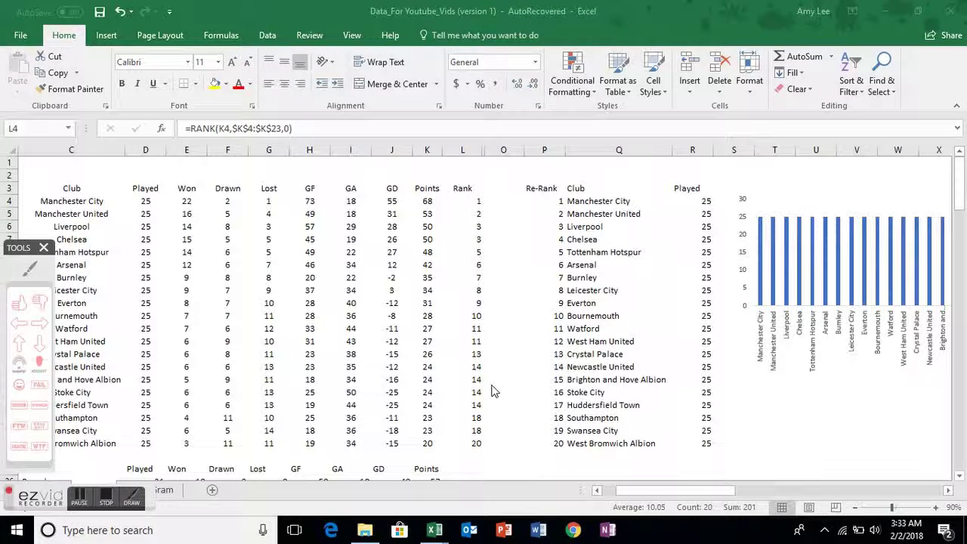
{"action": "left_click", "coordinate": [39, 300]}
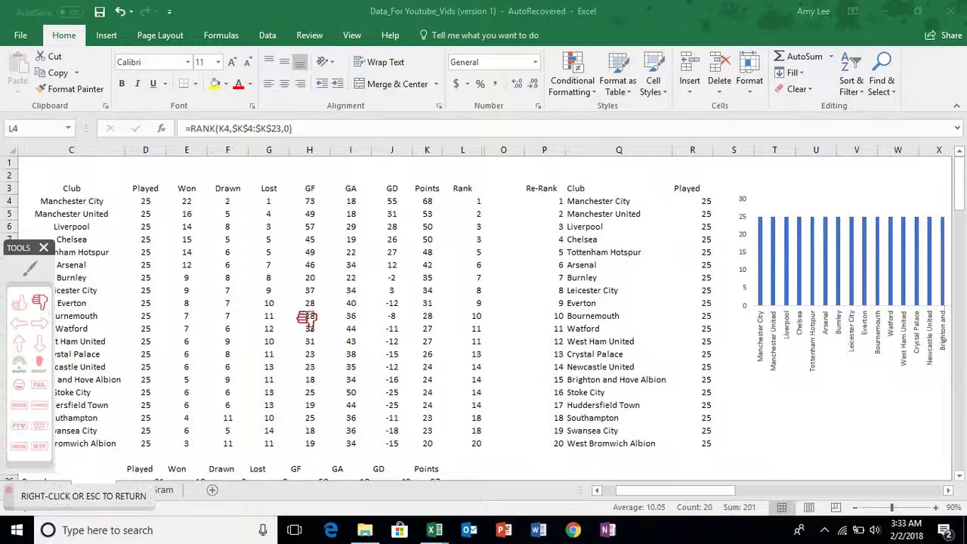
{"action": "left_click", "coordinate": [423, 302]}
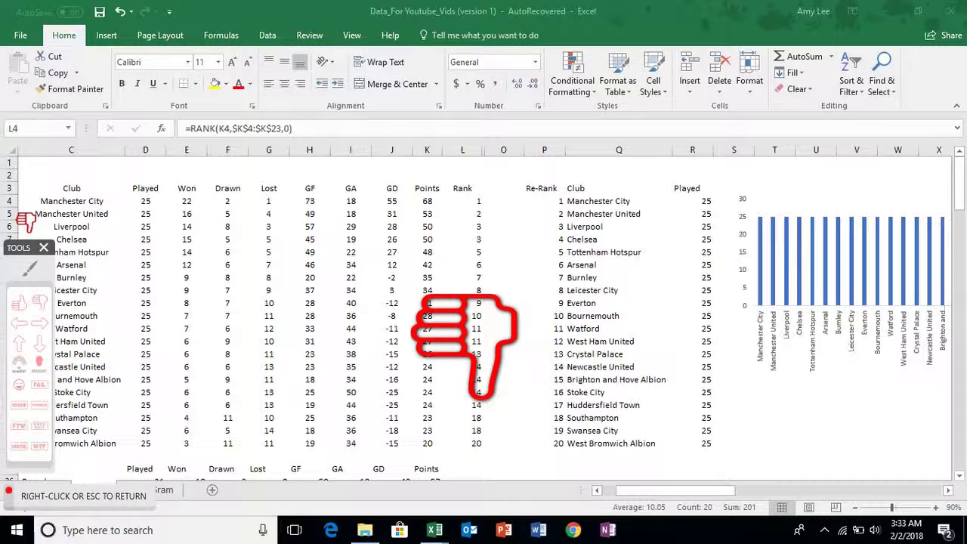
{"action": "right_click", "coordinate": [25, 212]}
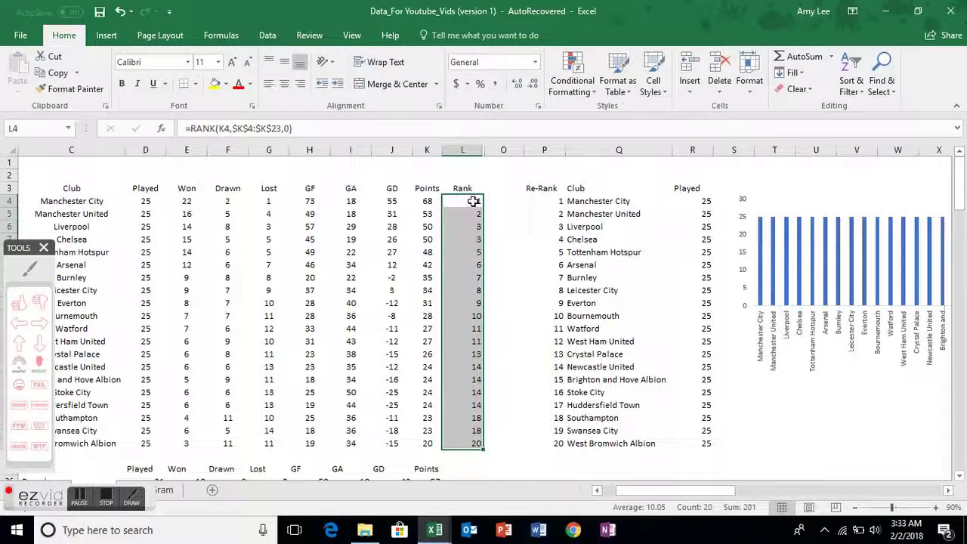
Extend L4's rank formula with a running tie count: =RANK(K4,$K$4:$K$23,0)+COUNTIF($K$4:K4,K4)-1.
{"action": "left_click", "coordinate": [473, 201]}
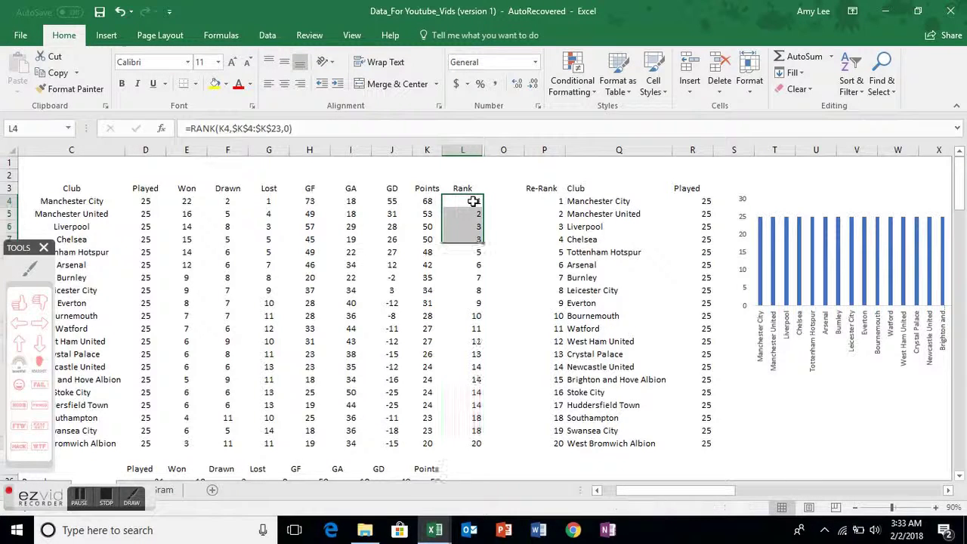
{"action": "left_click", "coordinate": [341, 128]}
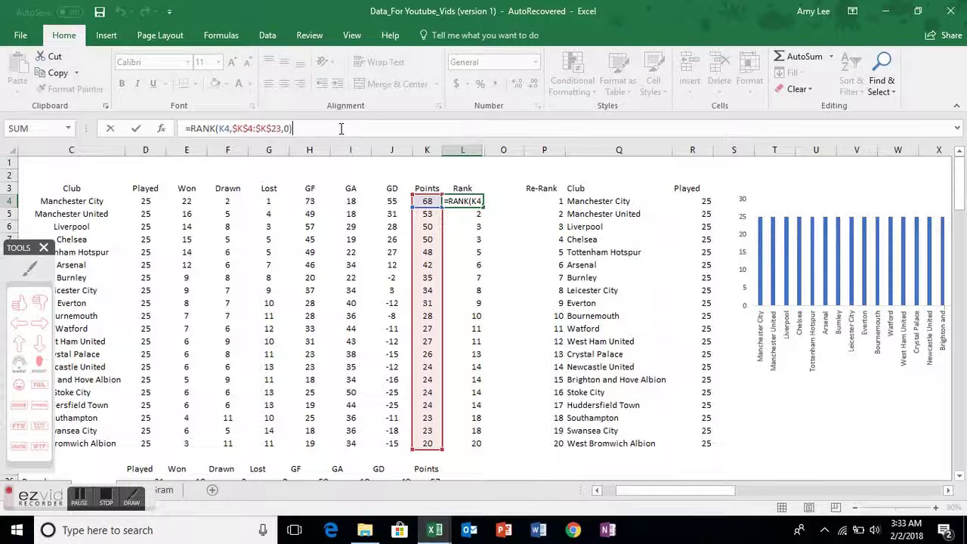
{"action": "type", "text": "+"}
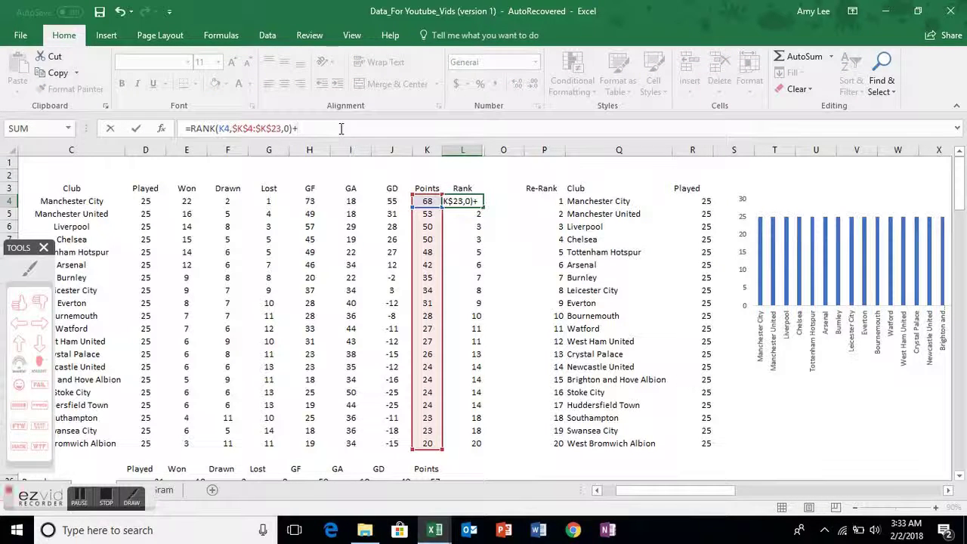
{"action": "type", "text": "count"}
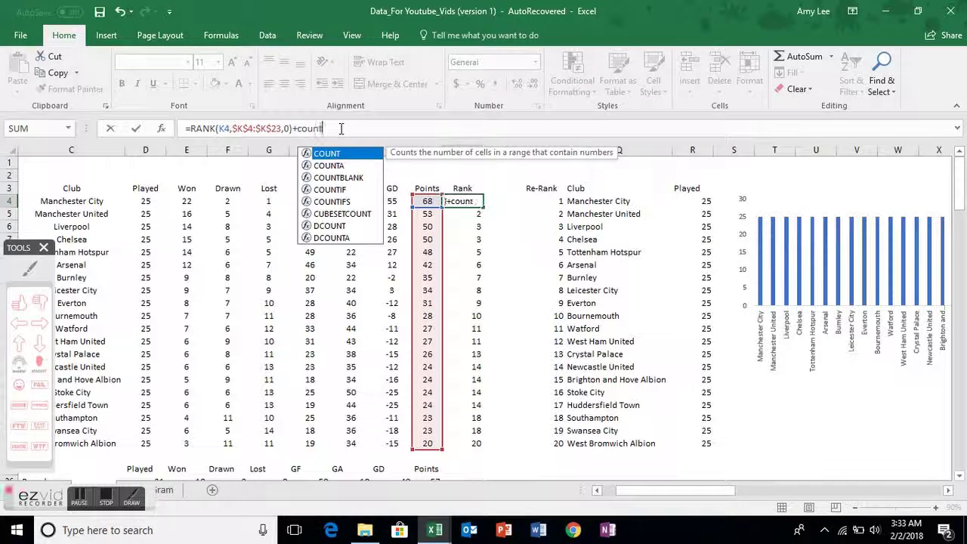
{"action": "type", "text": "if("}
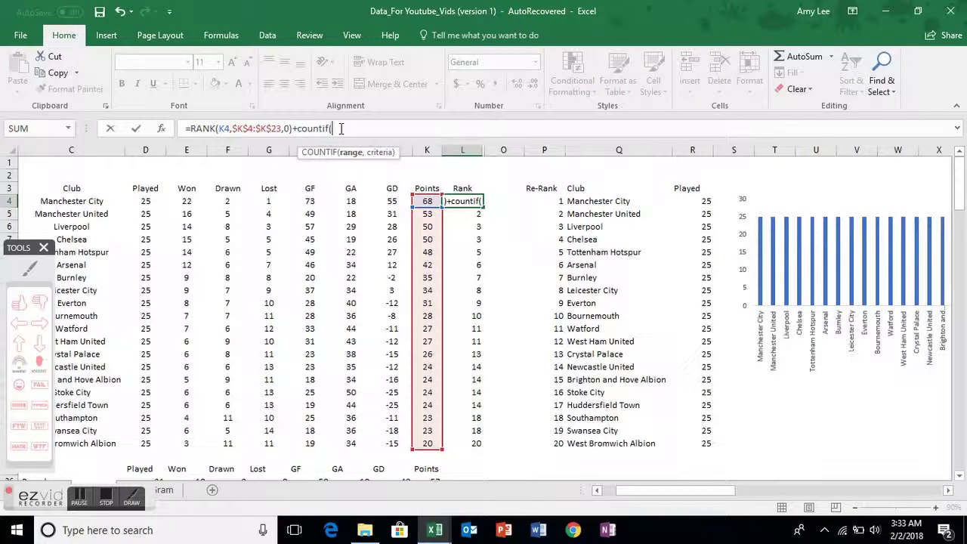
{"action": "key", "text": "Left"}
{"action": "key", "text": "Right"}
{"action": "type", "text": "k4"}
{"action": "key", "text": "F4"}
{"action": "type", "text": ":"}
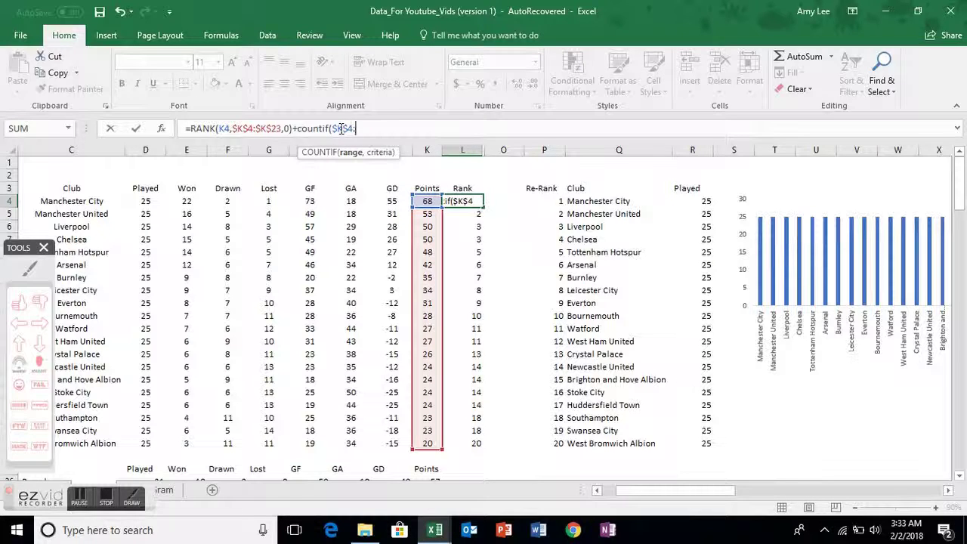
{"action": "type", "text": "k4,"}
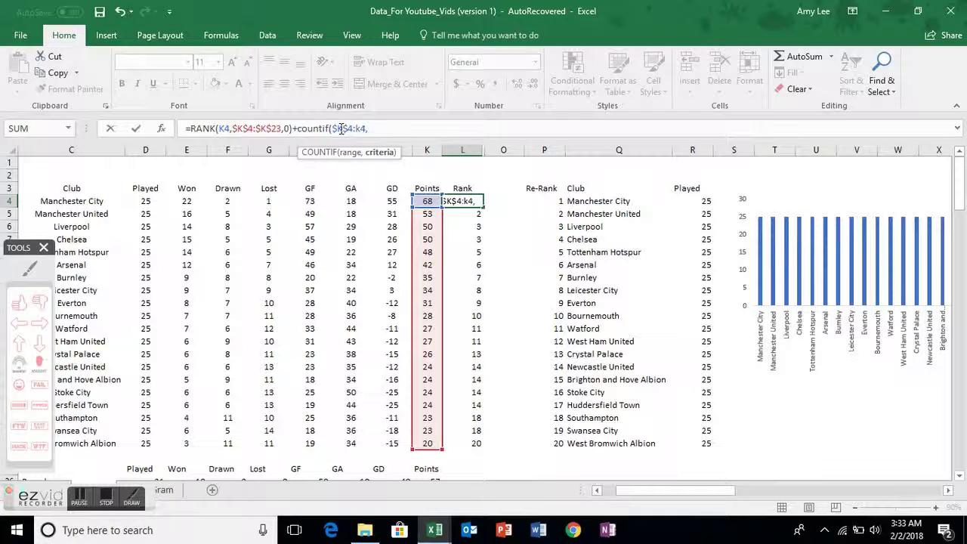
{"action": "type", "text": "k4)"}
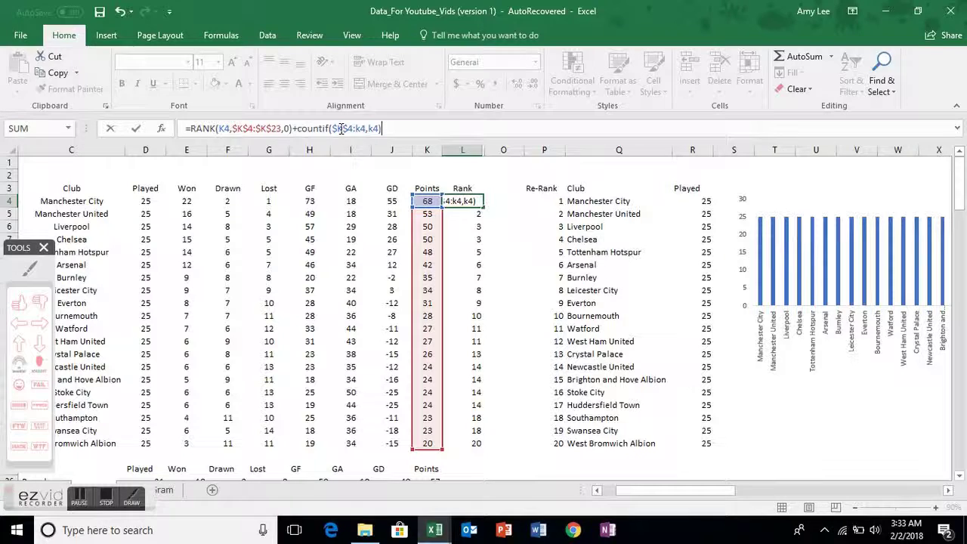
{"action": "type", "text": "-1"}
{"action": "key", "text": "ctrl+Return"}
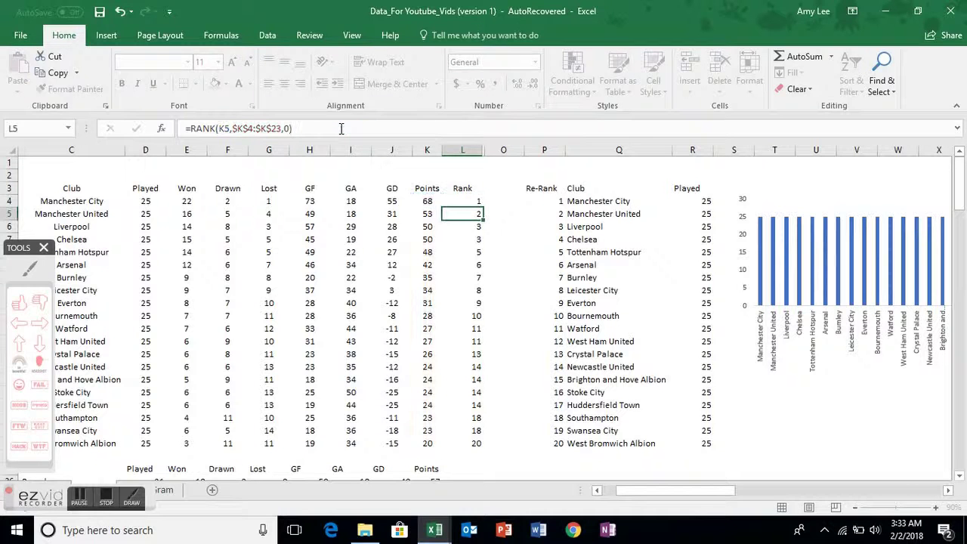
Copy the combined RANK and COUNTIF formula from L4 down the Rank column through L23.
{"action": "key", "text": "ctrl+c"}
{"action": "key", "text": "shift+Down"}
{"action": "key", "text": "ctrl+v"}
{"action": "key", "text": "shift+Down"}
{"action": "key", "text": "shift+Down"}
{"action": "key", "text": "shift+Down"}
{"action": "key", "text": "shift+Down"}
{"action": "key", "text": "shift+Down"}
{"action": "key", "text": "shift+Down"}
{"action": "key", "text": "shift+Down"}
{"action": "key", "text": "shift+Down"}
{"action": "key", "text": "shift+Down"}
{"action": "key", "text": "shift+Down"}
{"action": "key", "text": "shift+Down"}
{"action": "key", "text": "shift+Down"}
{"action": "key", "text": "shift+Down"}
{"action": "key", "text": "shift+Down"}
{"action": "key", "text": "shift+Down"}
{"action": "key", "text": "shift+Down"}
{"action": "key", "text": "shift+Down"}
{"action": "key", "text": "shift+Down"}
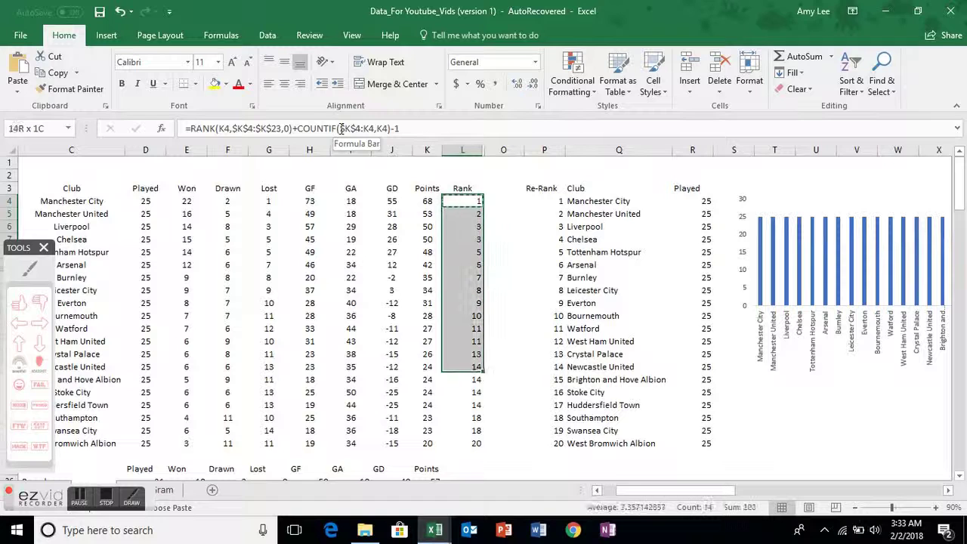
{"action": "key", "text": "ctrl+v"}
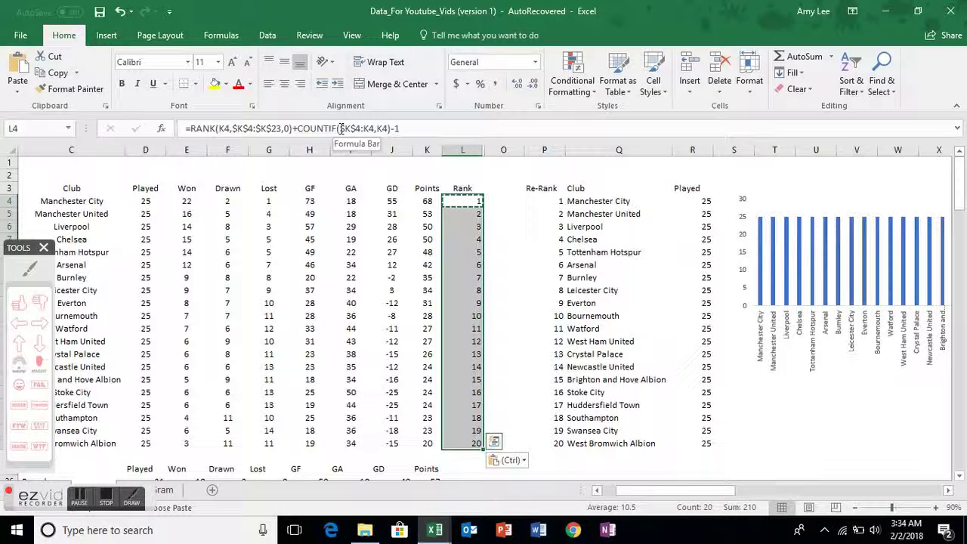
{"action": "left_click", "coordinate": [21, 302]}
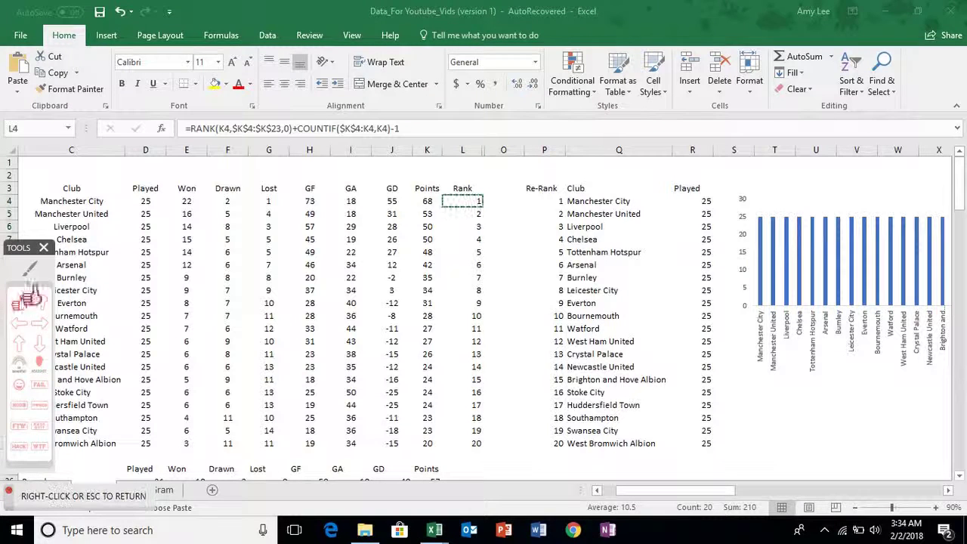
{"action": "left_click", "coordinate": [436, 303]}
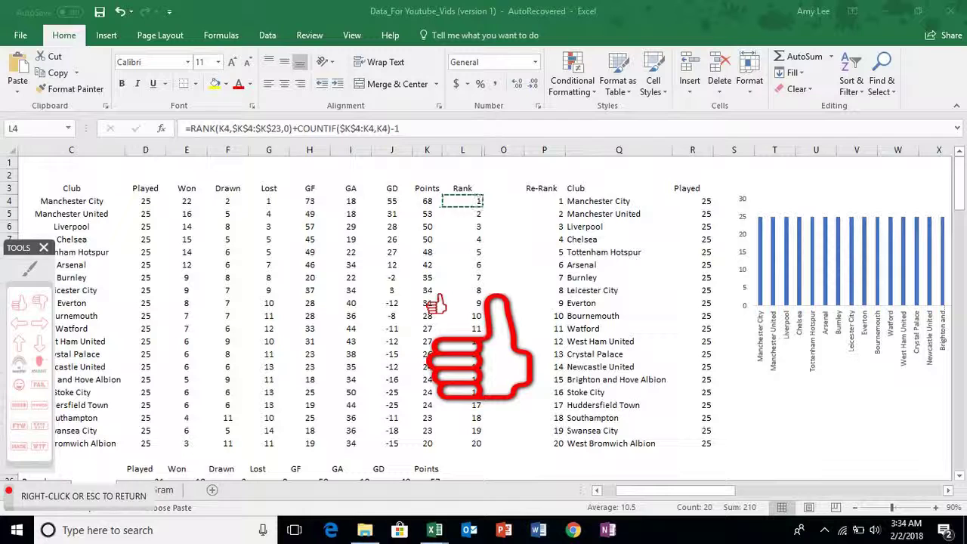
{"action": "right_click", "coordinate": [436, 303]}
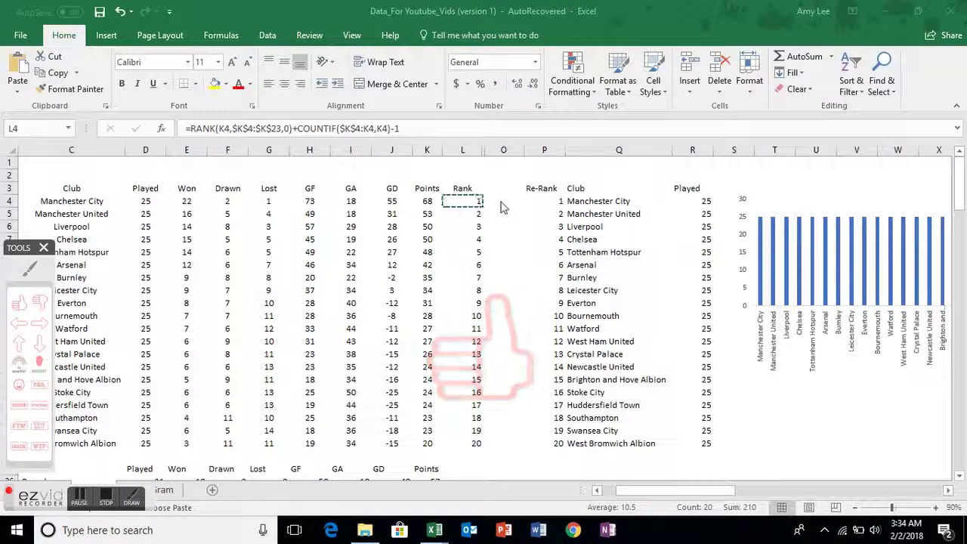
{"action": "key", "text": "ctrl+shift+Down"}
{"action": "key", "text": "ctrl+v"}
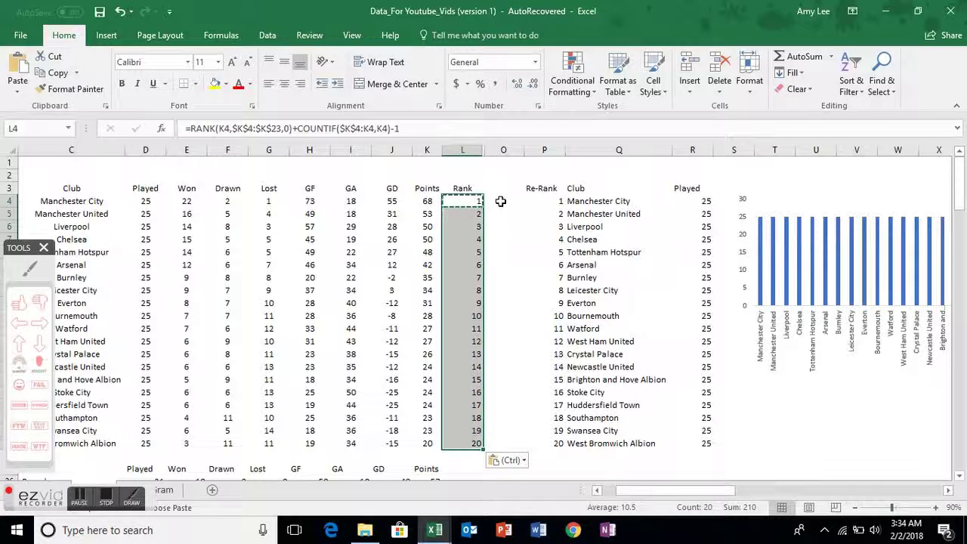
Begin a formula in O4 ranking Manchester City's points in descending order: =RANK(K4,$K$4:$K$23,0).
{"action": "left_click", "coordinate": [501, 201]}
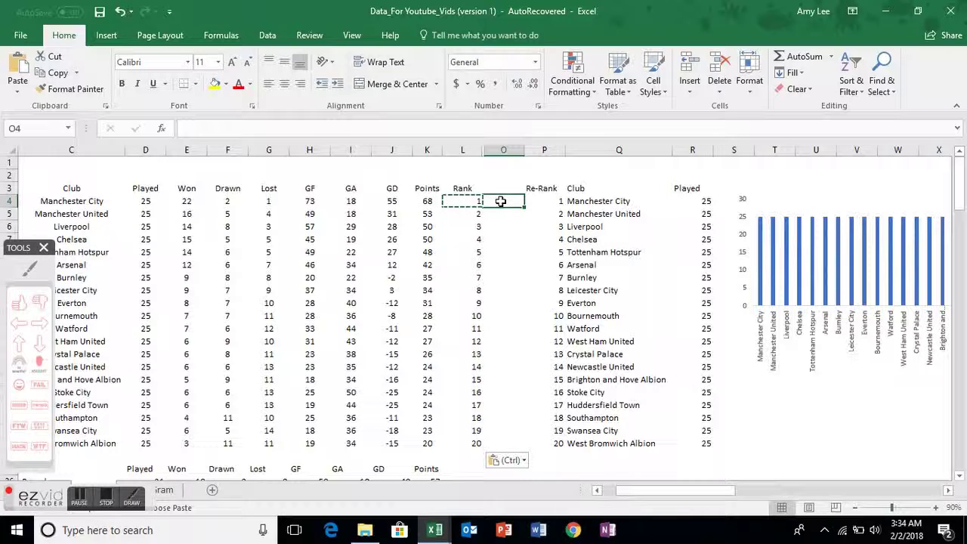
{"action": "type", "text": "="}
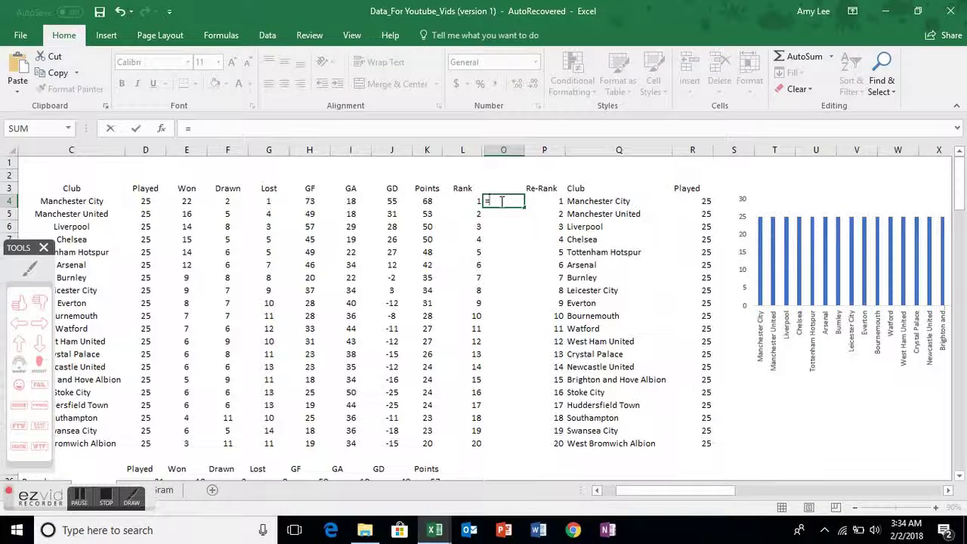
{"action": "type", "text": "r"}
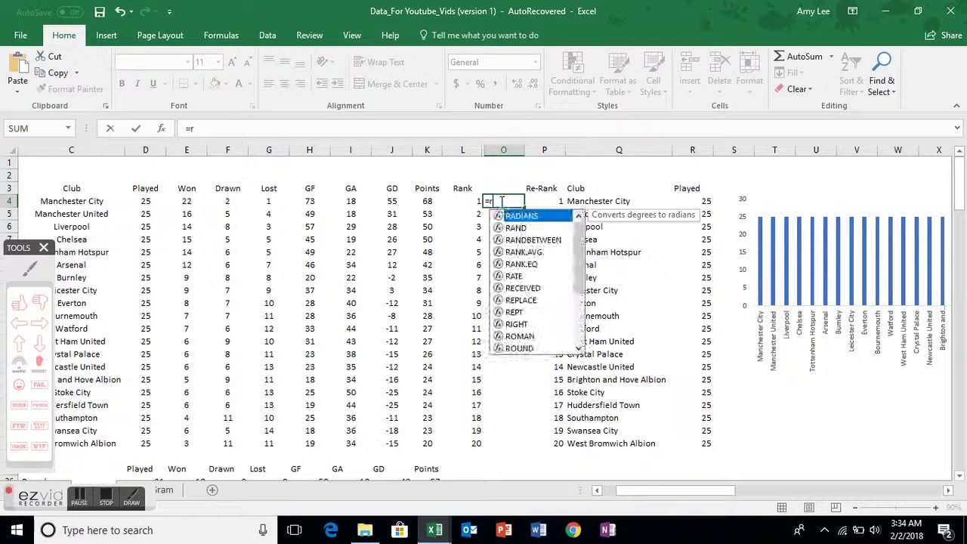
{"action": "type", "text": "ank"}
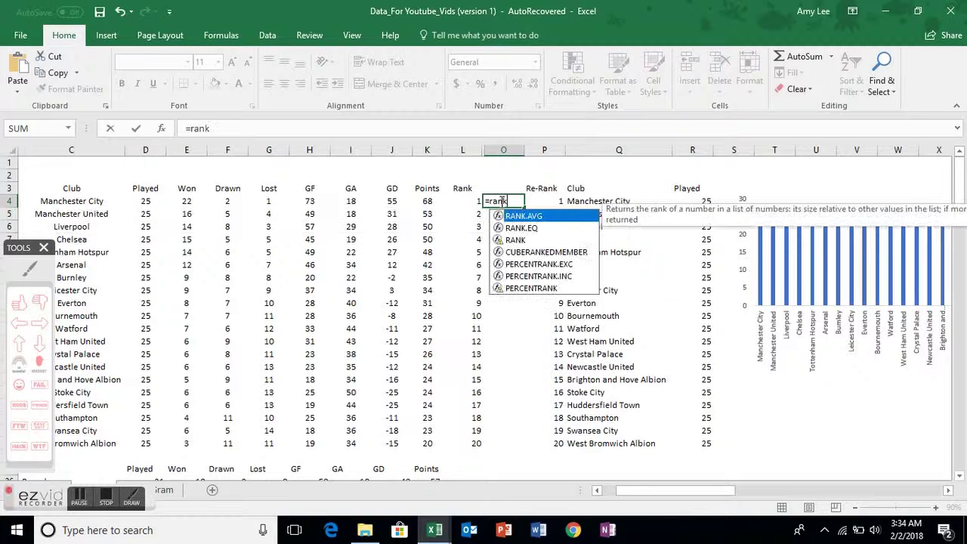
{"action": "type", "text": "("}
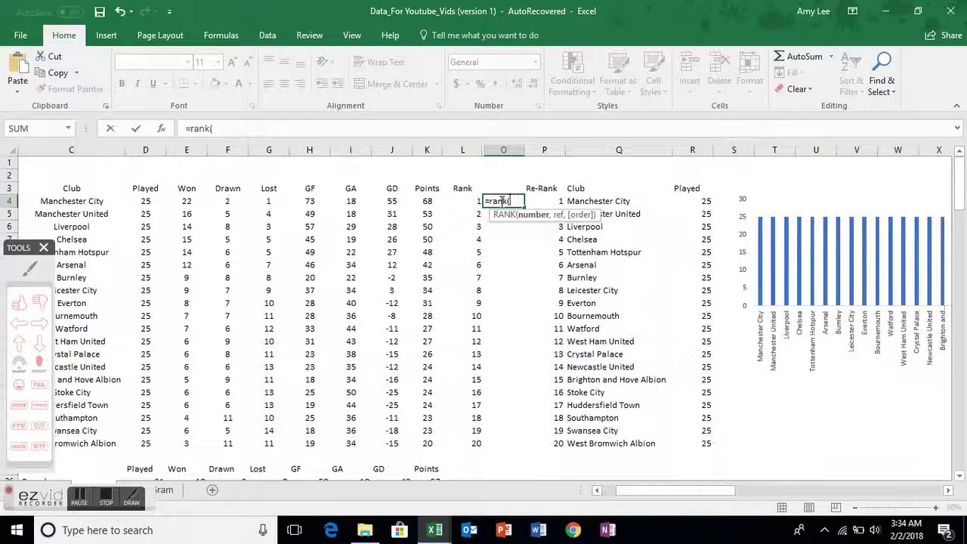
{"action": "key", "text": "Left"}
{"action": "key", "text": "Left"}
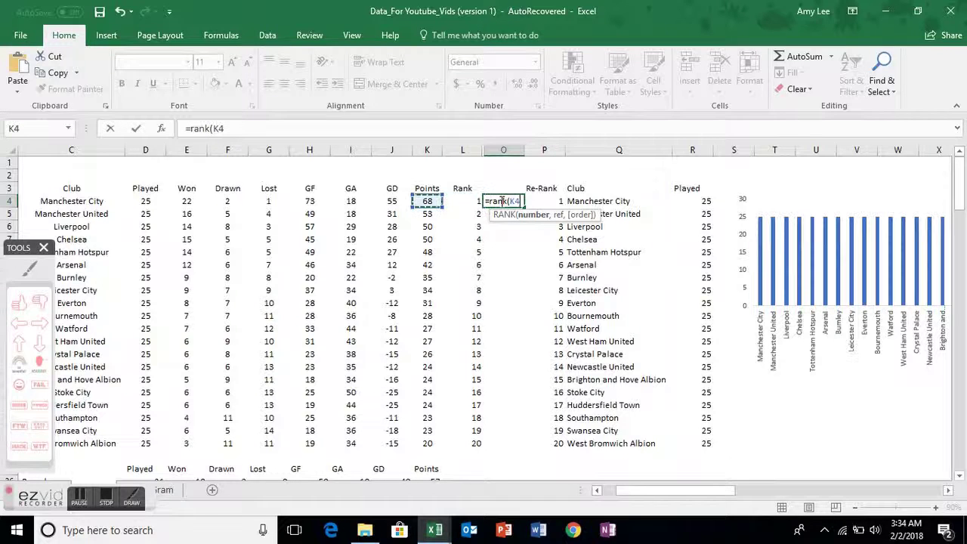
{"action": "type", "text": ","}
{"action": "key", "text": "Left"}
{"action": "key", "text": "Left"}
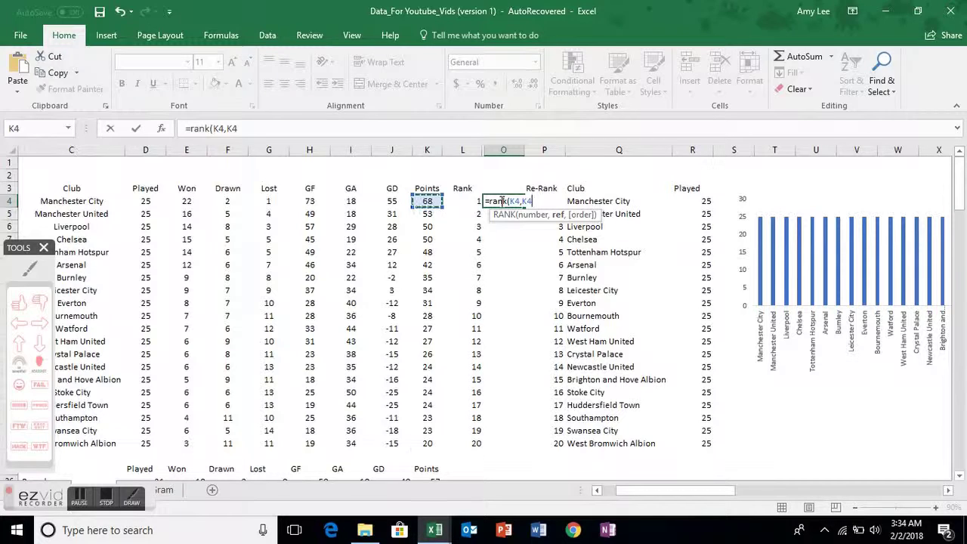
{"action": "key", "text": "ctrl+shift+Down"}
{"action": "key", "text": "F4"}
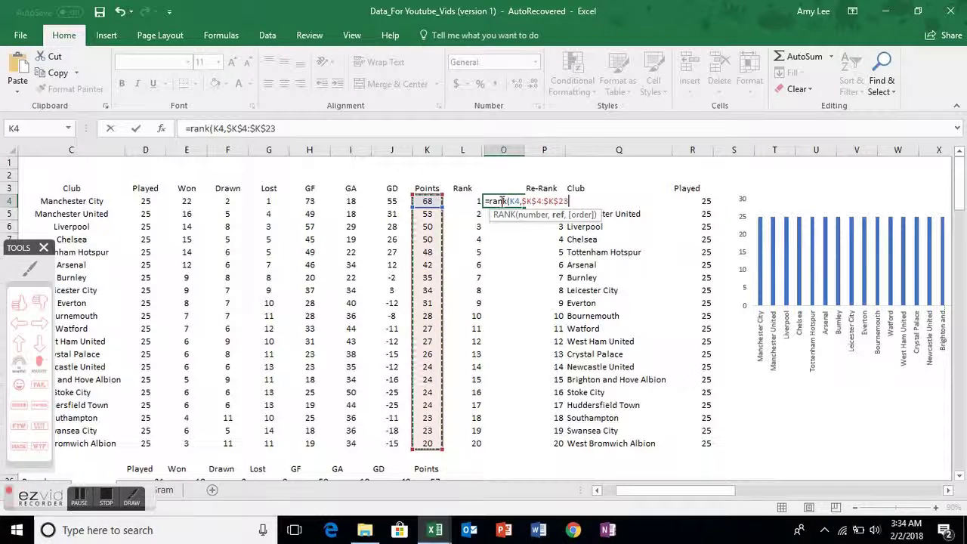
{"action": "type", "text": ","}
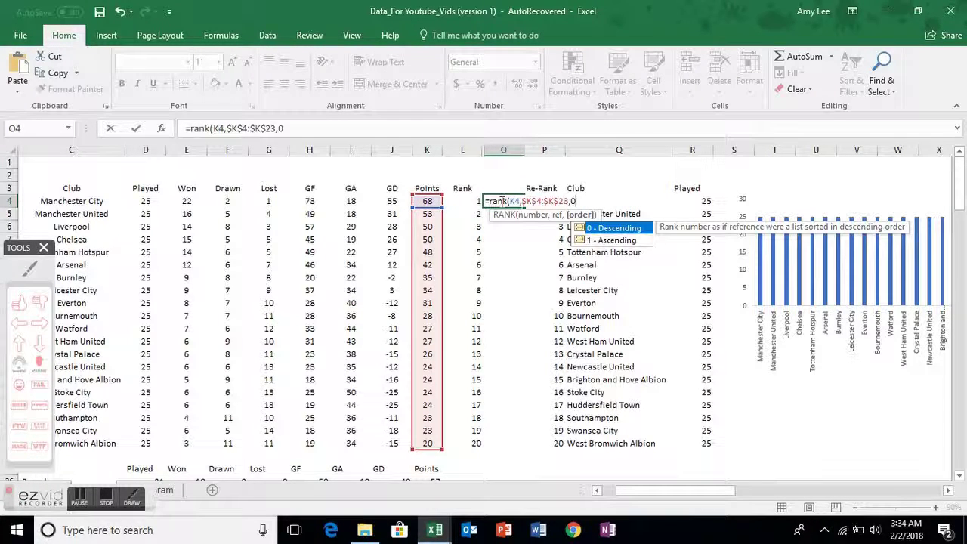
{"action": "type", "text": "0)"}
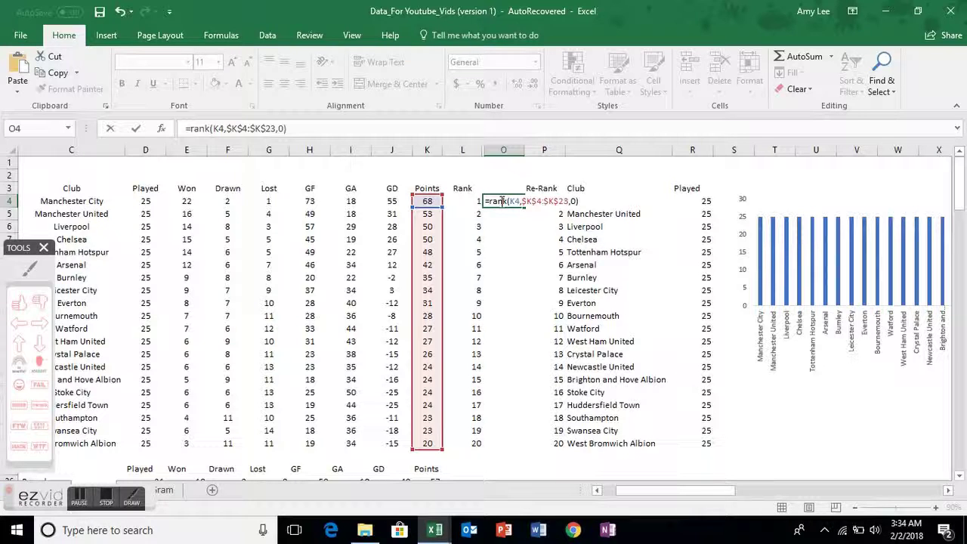
Complete O4's formula by adding the tie-breaking part +COUNTIF($K$4:K4,K4)-1 after the RANK function.
{"action": "type", "text": "+count"}
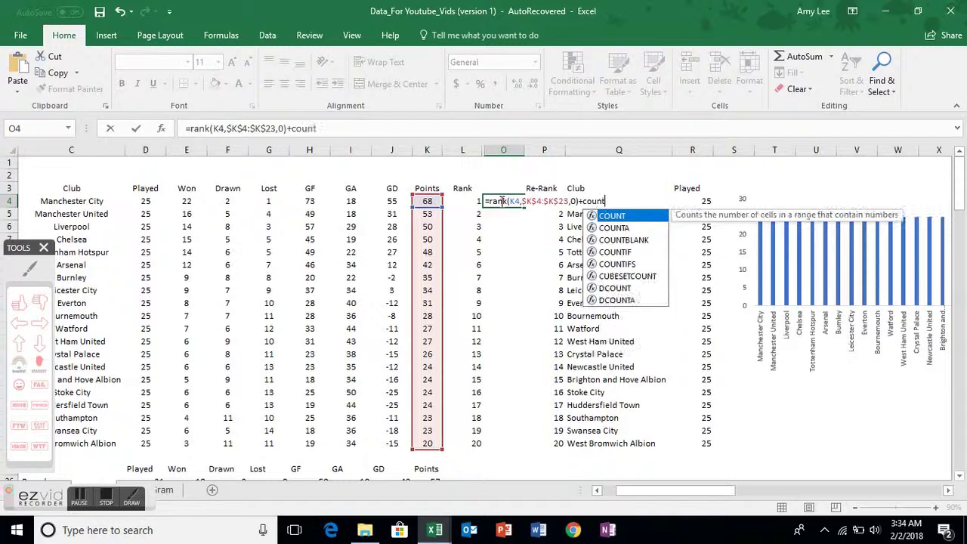
{"action": "type", "text": "if("}
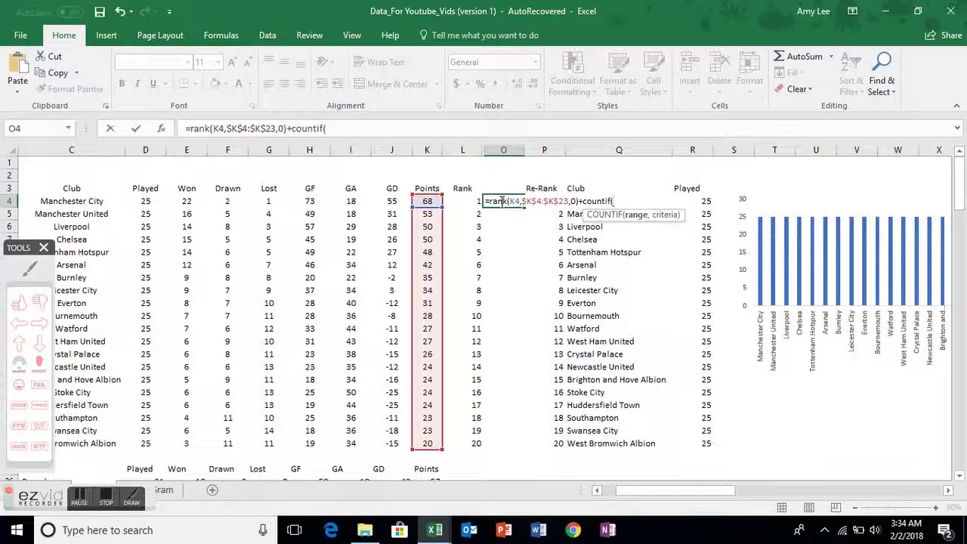
{"action": "type", "text": "k"}
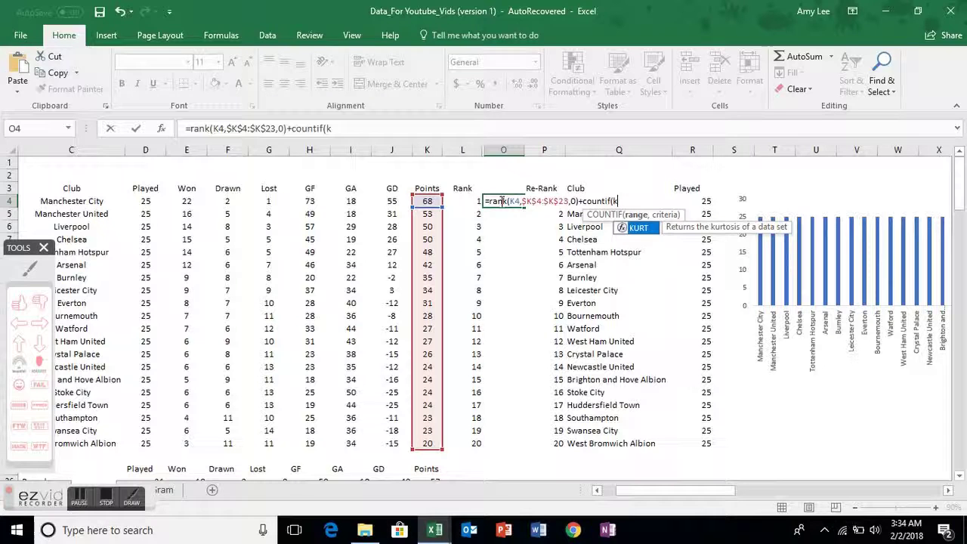
{"action": "type", "text": "4"}
{"action": "key", "text": "F4"}
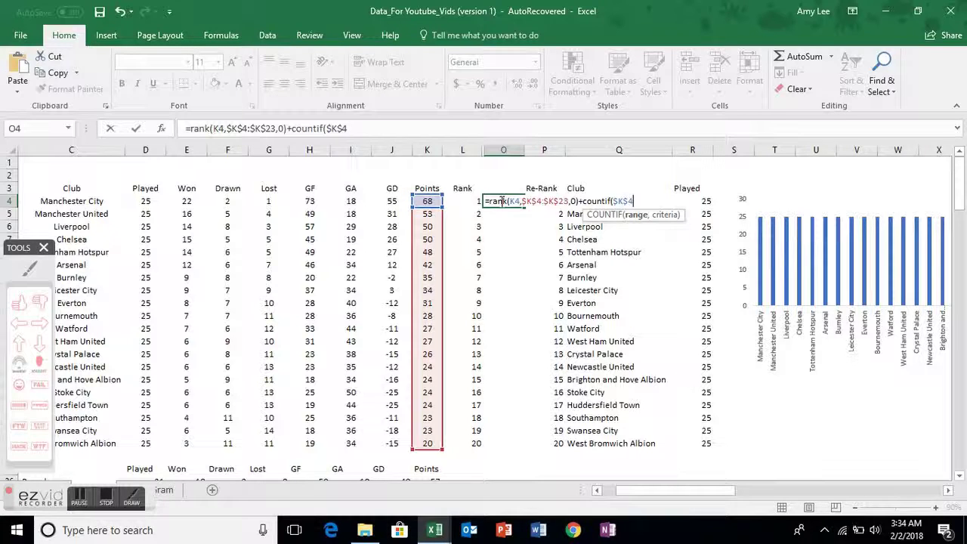
{"action": "type", "text": ":k4,"}
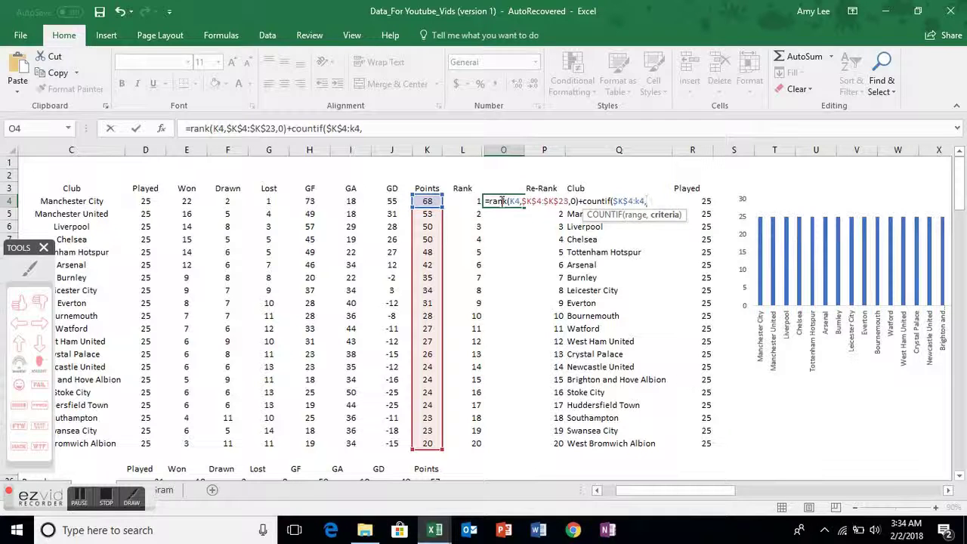
{"action": "type", "text": "k4)-1"}
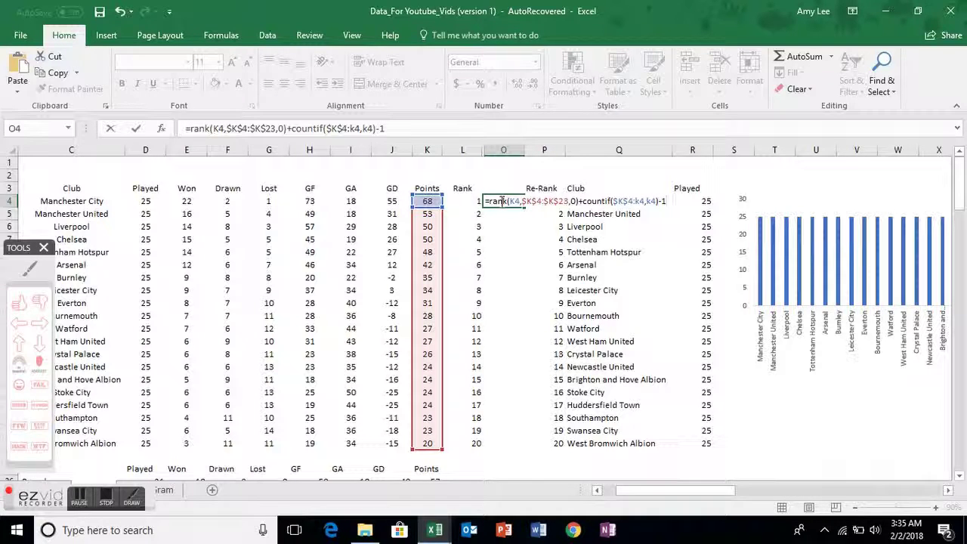
{"action": "key", "text": "Return"}
Copy the combined rank formula from O4 down column O through O23.
{"action": "left_click", "coordinate": [500, 201]}
{"action": "key", "text": "ctrl+c"}
{"action": "key", "text": "shift+Down"}
{"action": "key", "text": "shift+Down"}
{"action": "key", "text": "shift+Down"}
{"action": "key", "text": "shift+Down"}
{"action": "key", "text": "shift+Down"}
{"action": "key", "text": "shift+Down"}
{"action": "key", "text": "shift+Down"}
{"action": "key", "text": "shift+Down"}
{"action": "key", "text": "shift+Down"}
{"action": "key", "text": "shift+Down"}
{"action": "key", "text": "shift+Down"}
{"action": "key", "text": "shift+Down"}
{"action": "key", "text": "shift+Down"}
{"action": "key", "text": "shift+Down"}
{"action": "key", "text": "shift+Down"}
{"action": "key", "text": "shift+Down"}
{"action": "key", "text": "shift+Down"}
{"action": "key", "text": "shift+Down"}
{"action": "key", "text": "shift+Down"}
{"action": "key", "text": "shift+Down"}
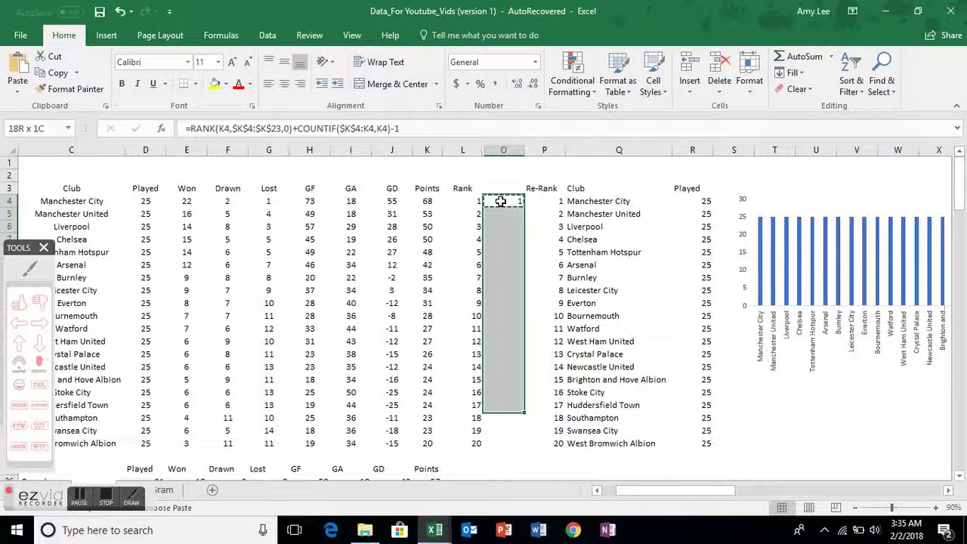
{"action": "key", "text": "shift+Up"}
{"action": "key", "text": "shift+Up"}
{"action": "key", "text": "ctrl+v"}
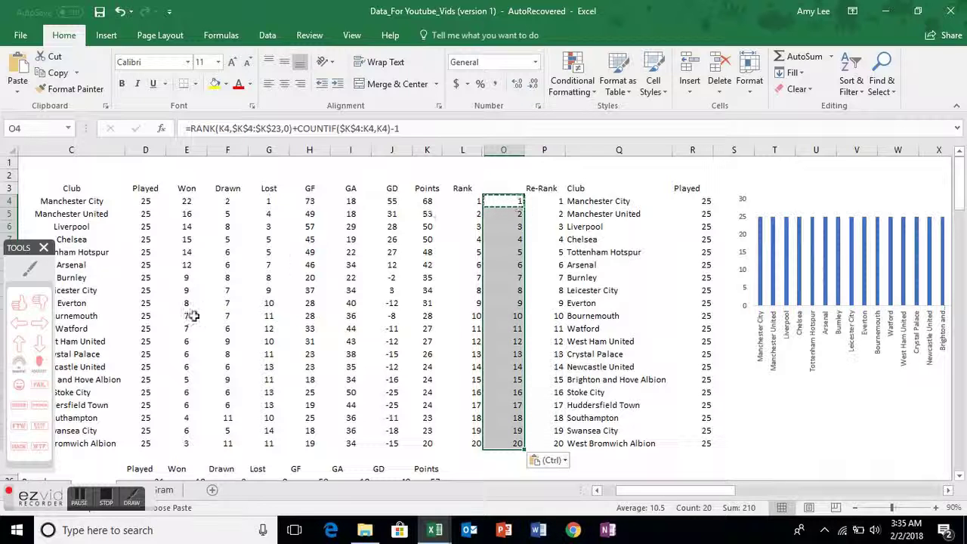
{"action": "left_click", "coordinate": [106, 500]}
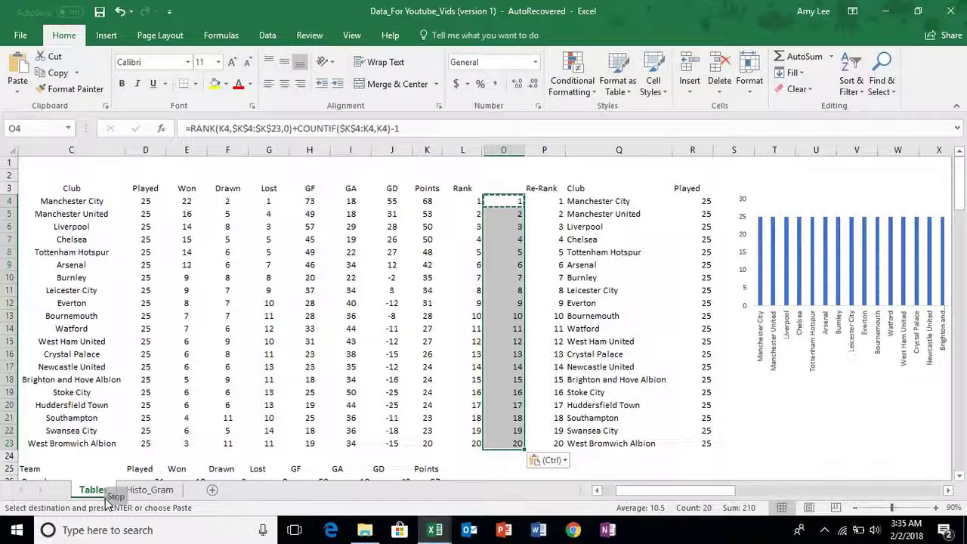